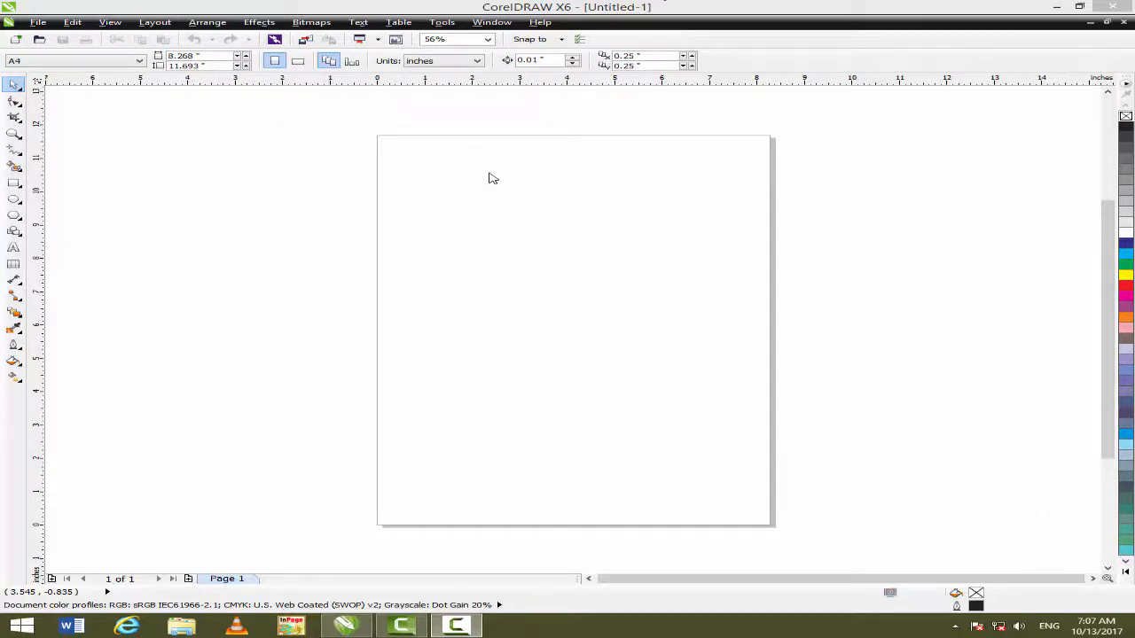
Start importing a file and browse to the wallpaper folder on DISK2_VOL2 (Z:), inside its unnamed first folder
{"action": "right_click", "coordinate": [494, 179]}
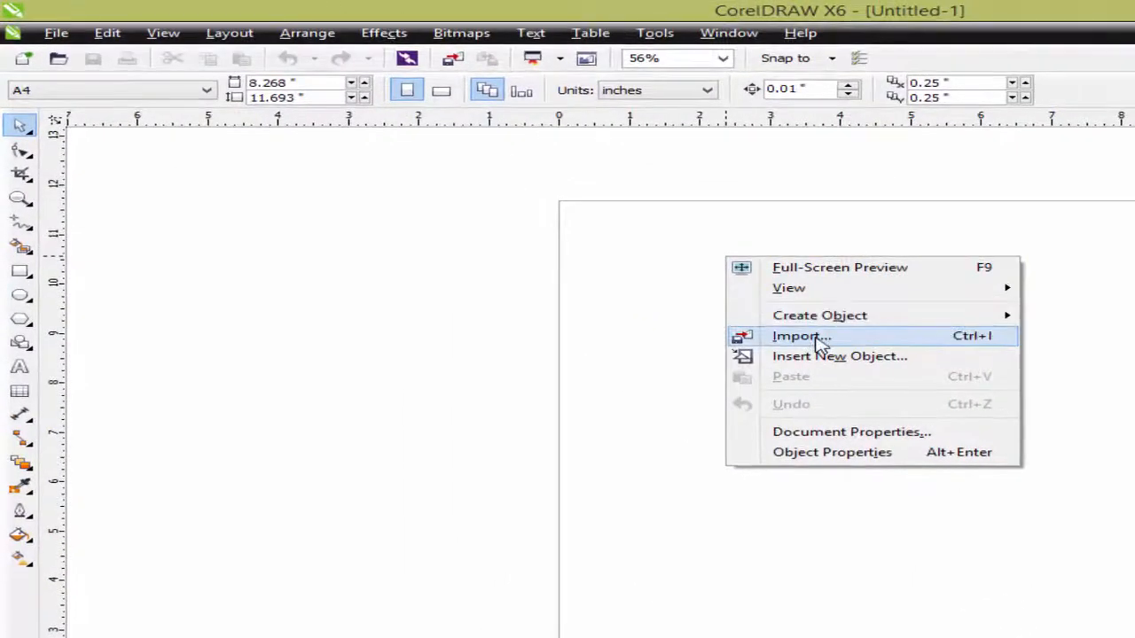
{"action": "left_click", "coordinate": [978, 339]}
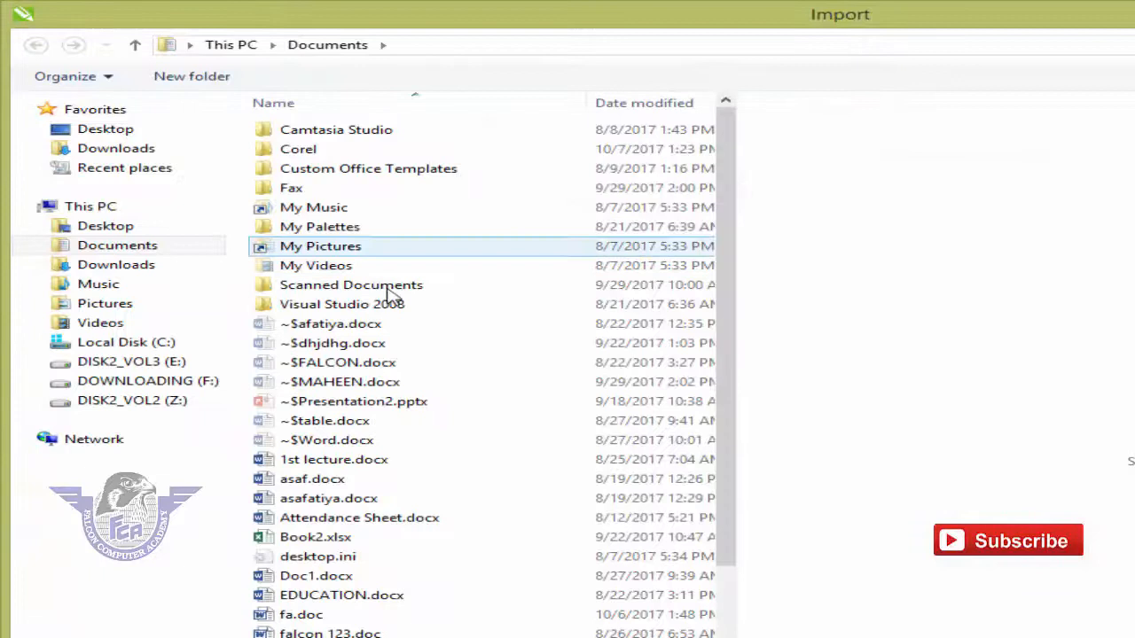
{"action": "left_click", "coordinate": [173, 361]}
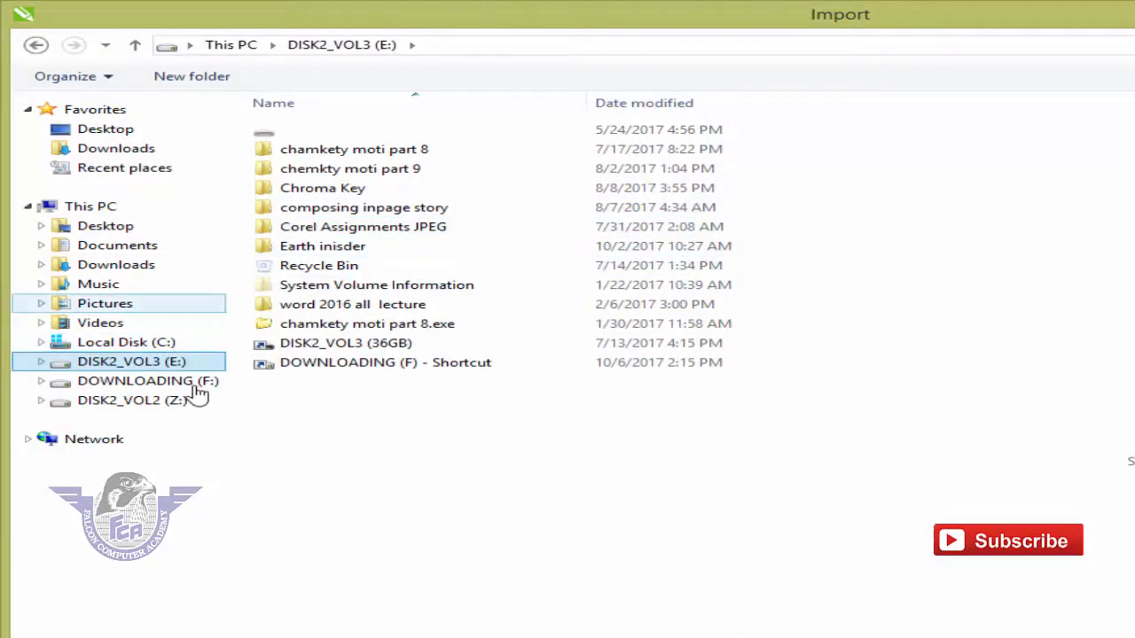
{"action": "left_click", "coordinate": [170, 407]}
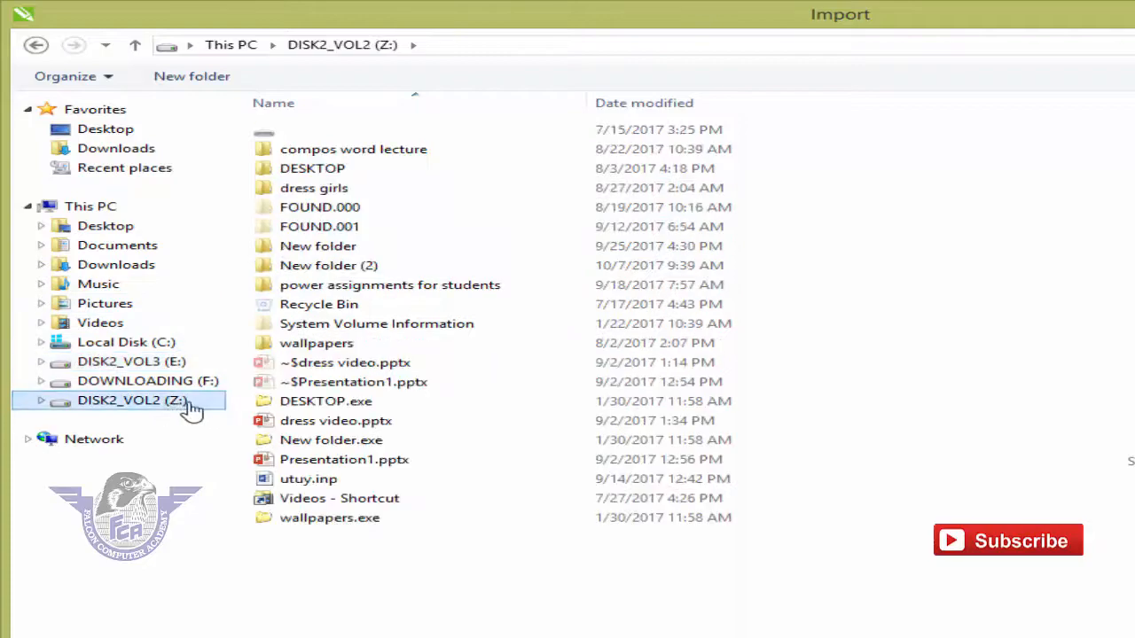
{"action": "double_click", "coordinate": [281, 138]}
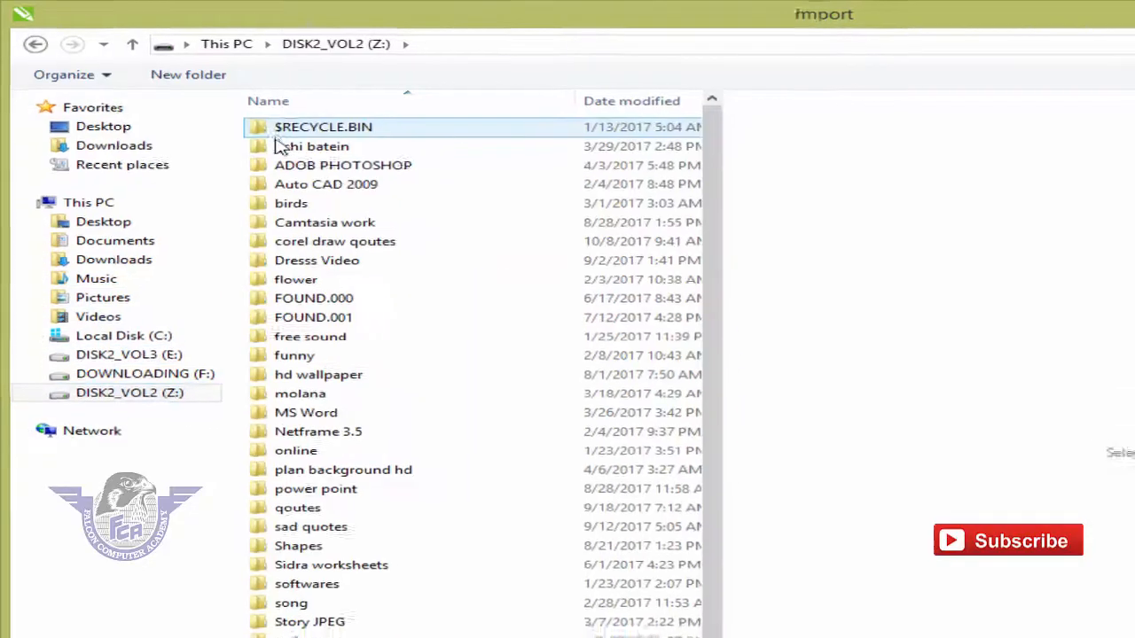
{"action": "left_click", "coordinate": [295, 563]}
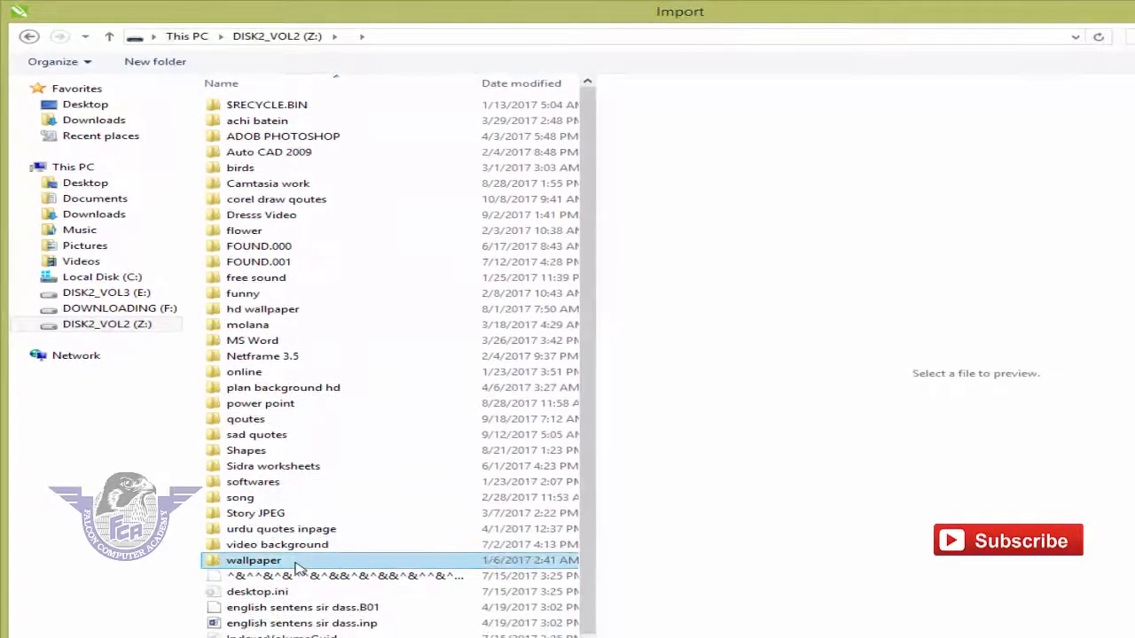
{"action": "double_click", "coordinate": [297, 566]}
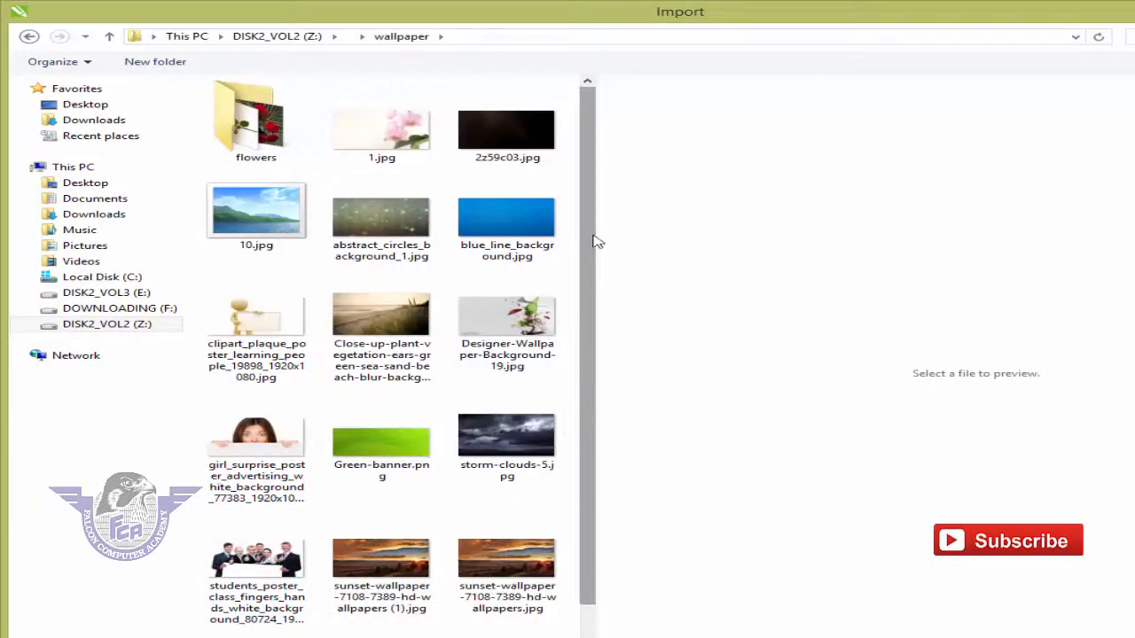
Import the Close-up-plant-vegetation beach photo and place it mid-page at about 6.1 by 3.8 inches
{"action": "left_click_drag", "start_coordinate": [588, 244], "coordinate": [587, 326]}
{"action": "left_click", "coordinate": [560, 392]}
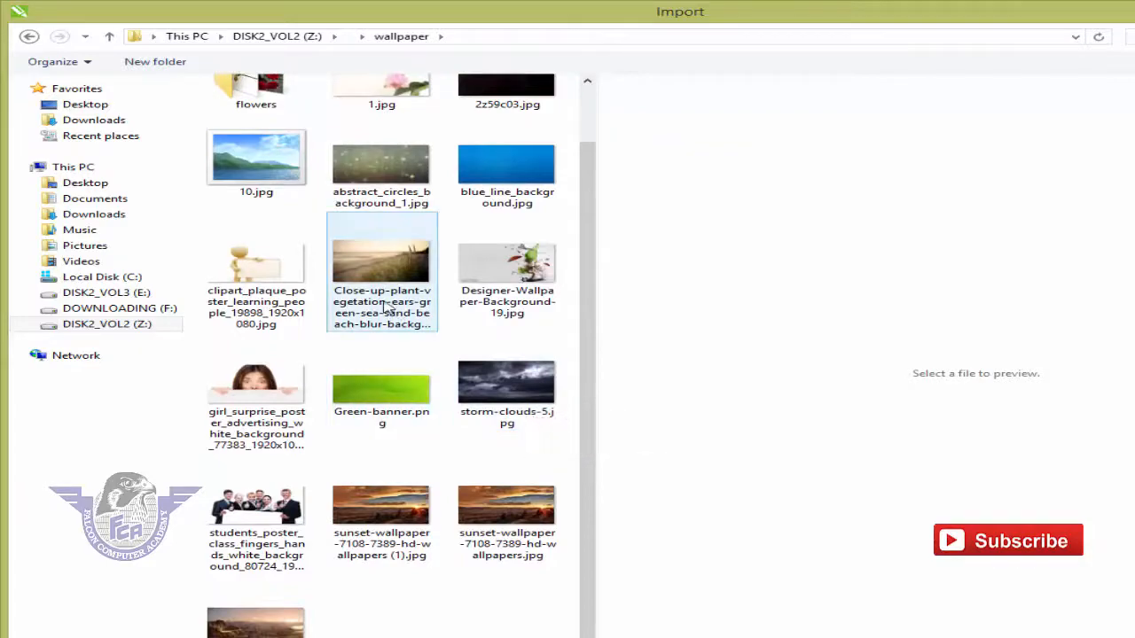
{"action": "left_click", "coordinate": [371, 251]}
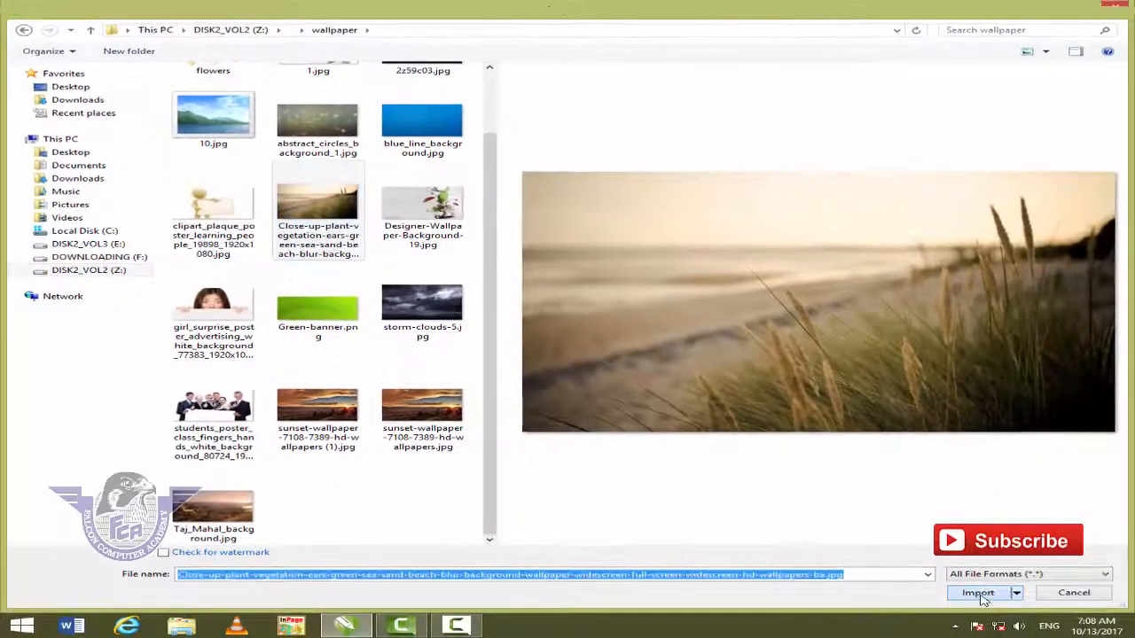
{"action": "left_click", "coordinate": [980, 596]}
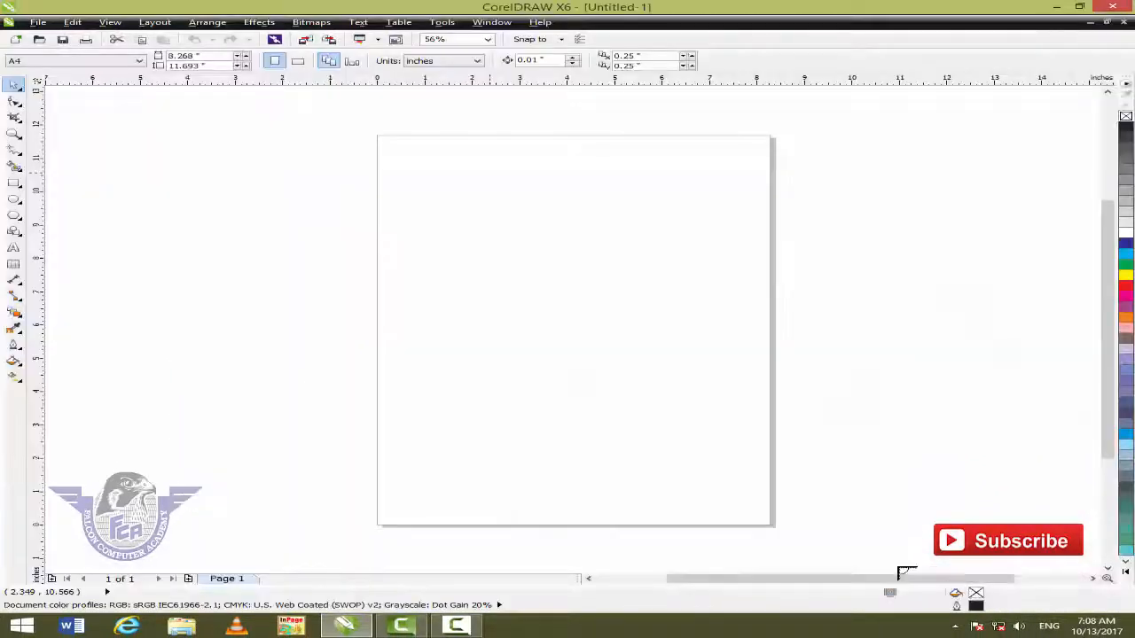
{"action": "left_click_drag", "start_coordinate": [420, 238], "coordinate": [704, 390]}
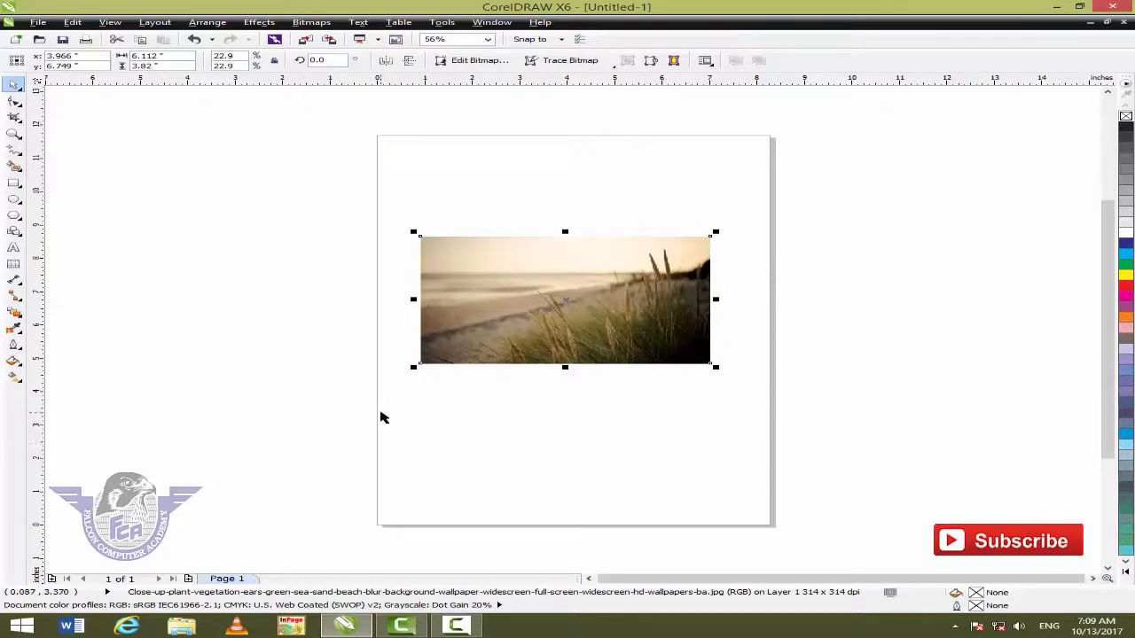
Import storm-clouds-5.jpg, sunset-wallpaper-7108-7389-hd-wallpapers (1).jpg, the clipart_plaque_poster image and blue_line_background.jpg together from the wallpaper folder
{"action": "right_click", "coordinate": [408, 404]}
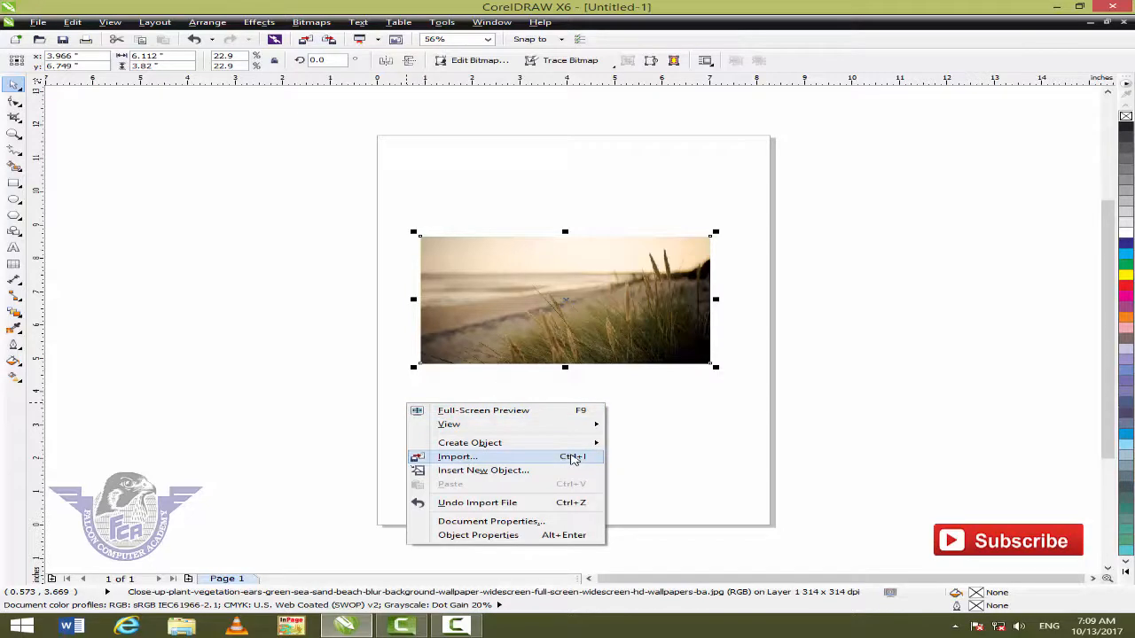
{"action": "left_click", "coordinate": [576, 458]}
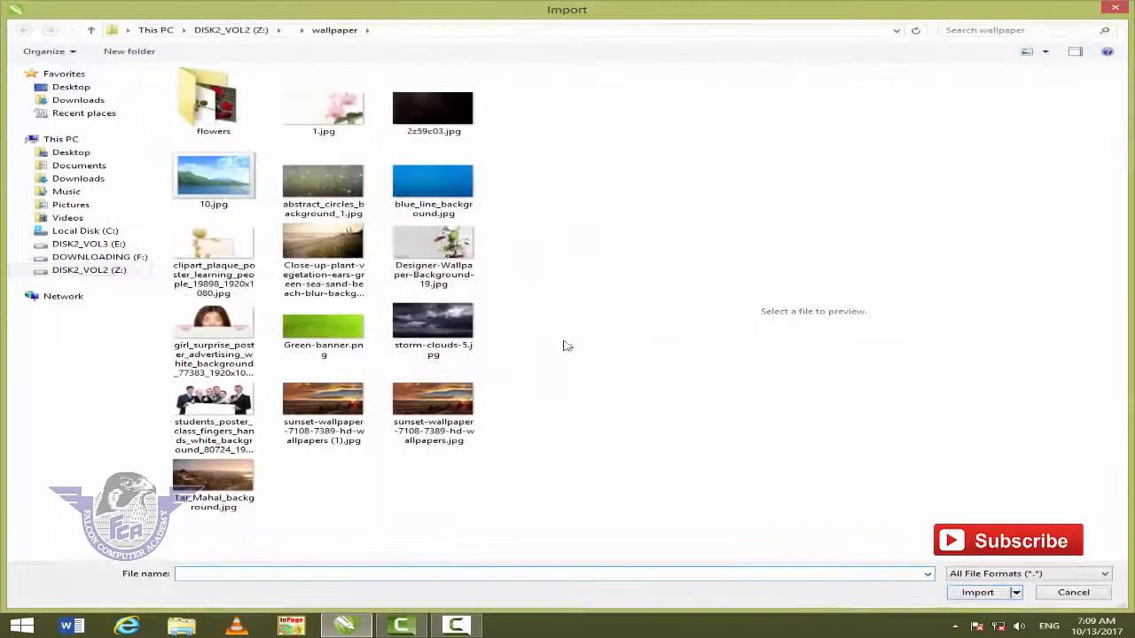
{"action": "left_click", "coordinate": [427, 334]}
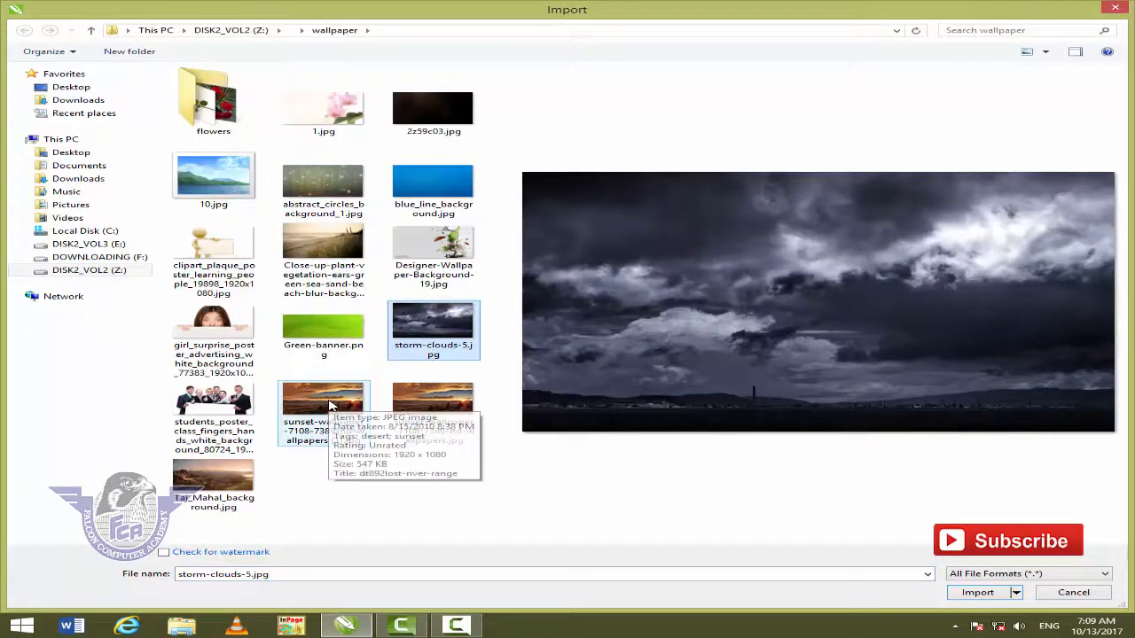
{"action": "left_click", "coordinate": [330, 406], "text": "ctrl"}
{"action": "left_click", "coordinate": [226, 269], "text": "ctrl"}
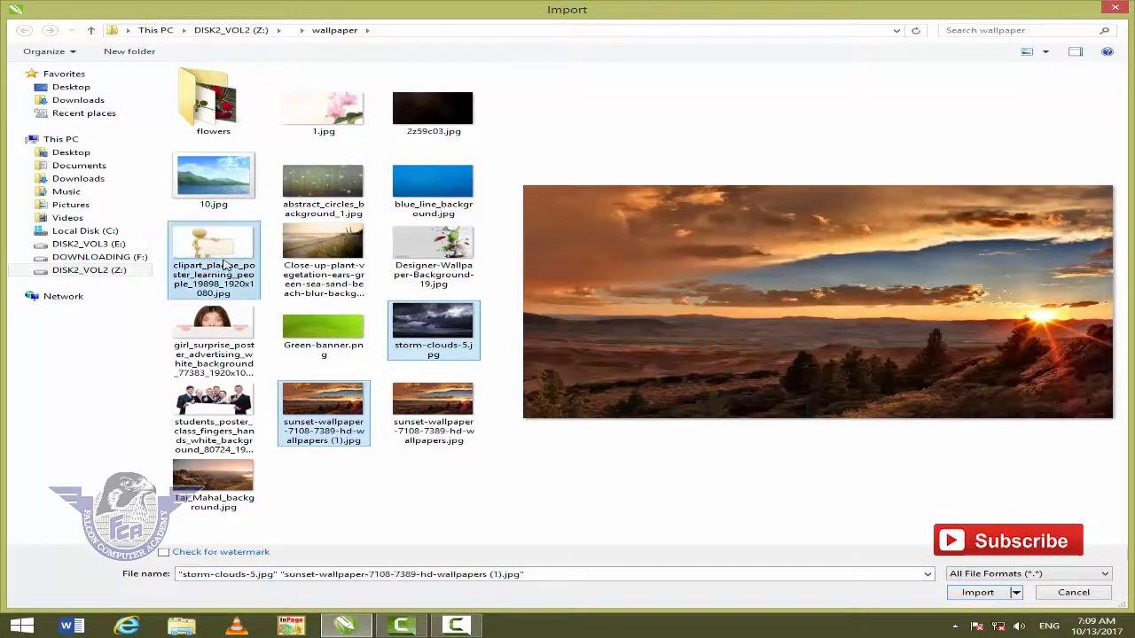
{"action": "left_click", "coordinate": [425, 199], "text": "ctrl"}
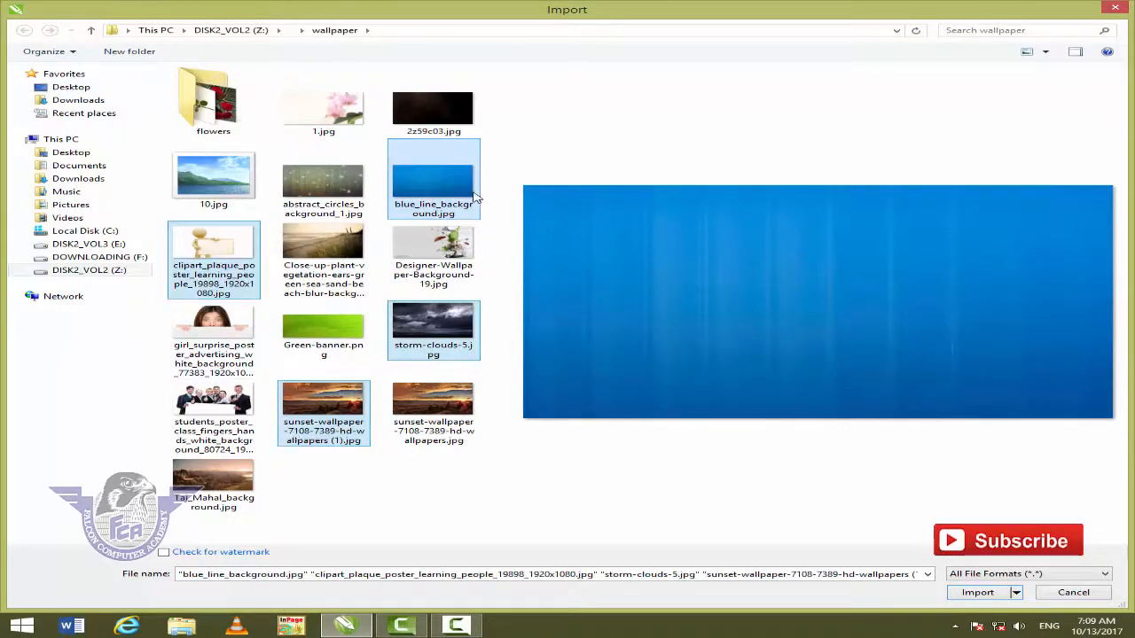
{"action": "left_click", "coordinate": [967, 593]}
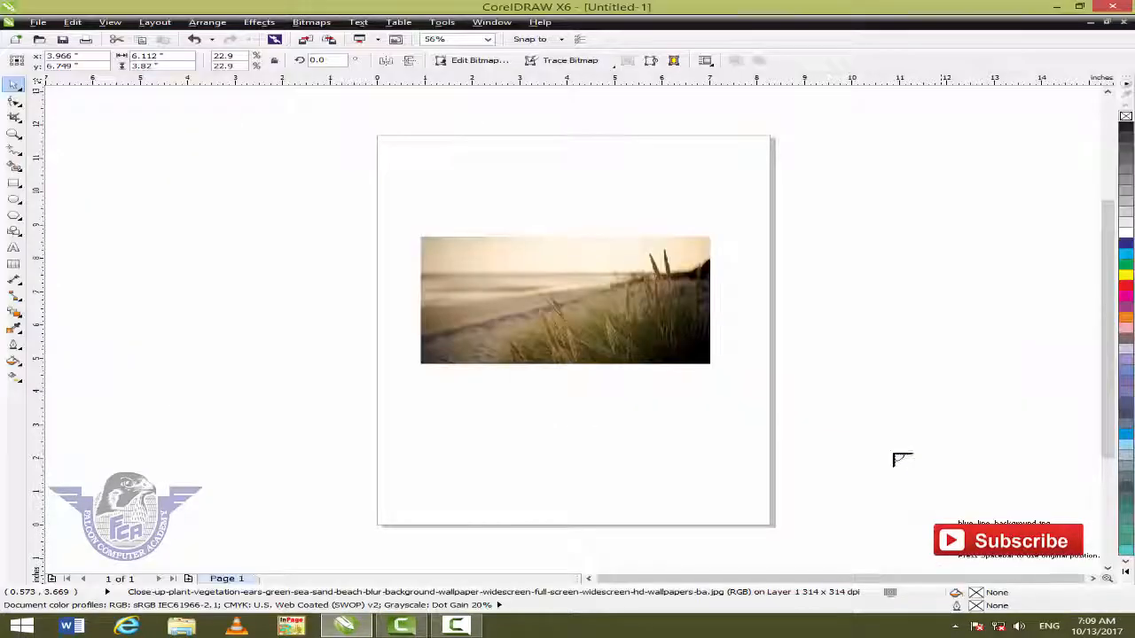
Place the blue background and clipart above the beach photo, and the storm clouds and sunset below it, the sunset about 3 by 1.7 inches
{"action": "left_click_drag", "start_coordinate": [401, 157], "coordinate": [538, 209]}
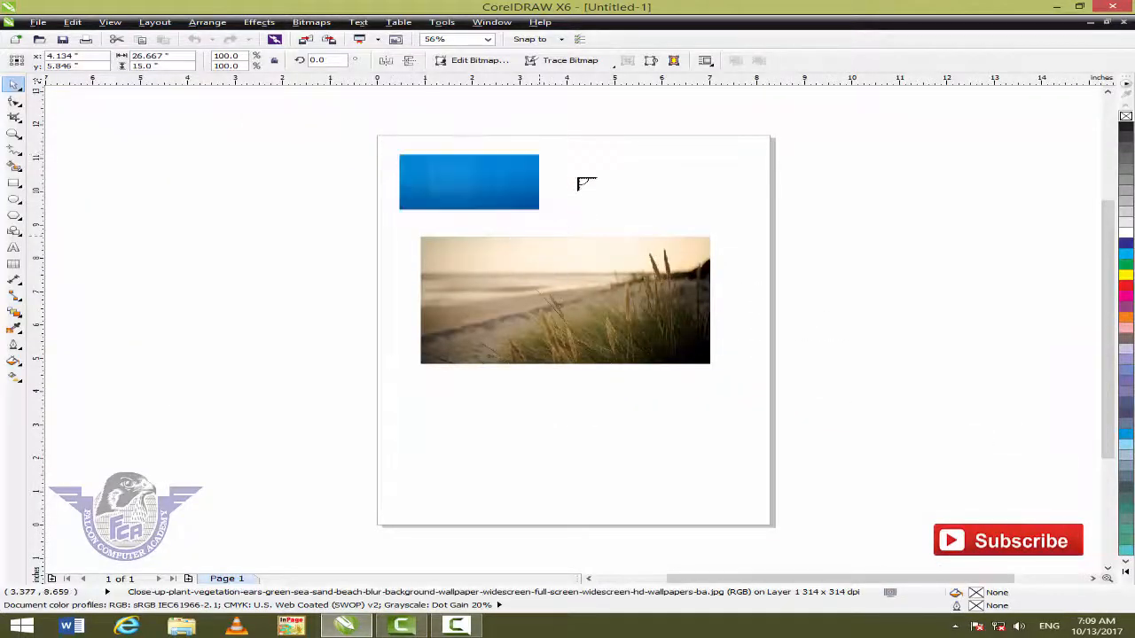
{"action": "left_click_drag", "start_coordinate": [578, 160], "coordinate": [695, 214]}
{"action": "left_click_drag", "start_coordinate": [409, 396], "coordinate": [562, 462]}
{"action": "left_click_drag", "start_coordinate": [603, 400], "coordinate": [746, 456]}
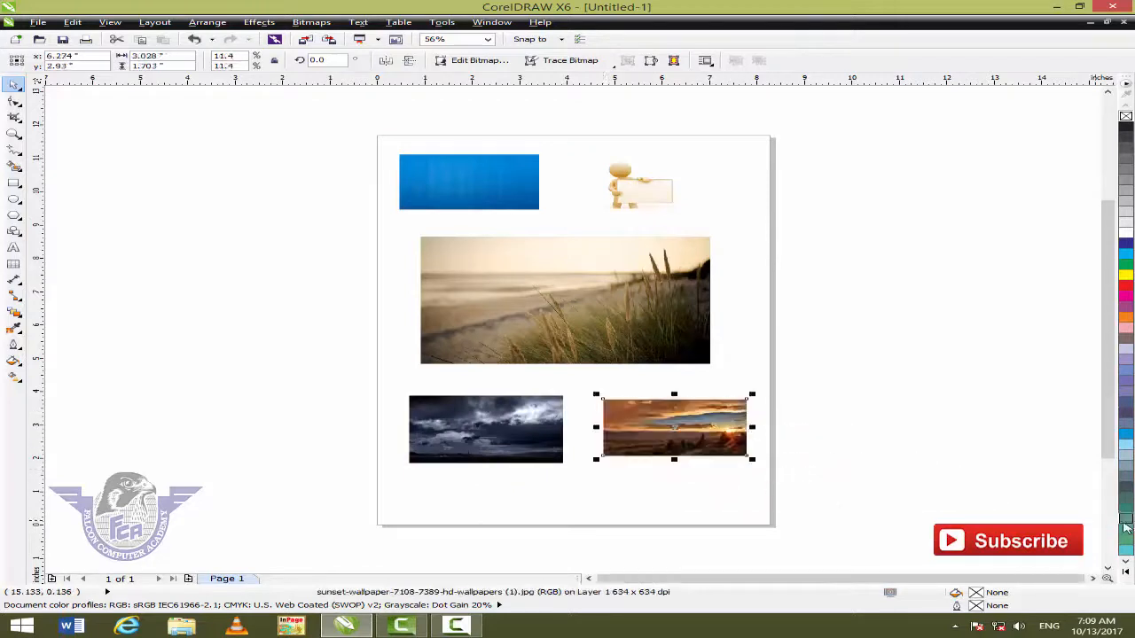
{"action": "left_click", "coordinate": [962, 457]}
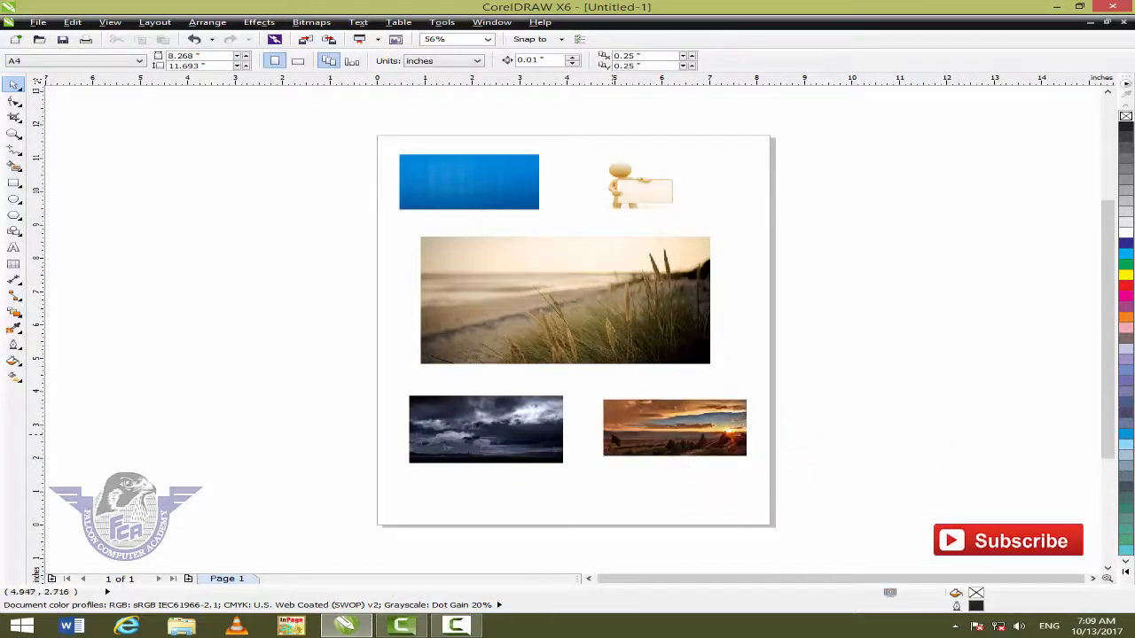
Resize the beach photo to 3.5 inches wide and 2 inches high, and shift it slightly down and left on the page
{"action": "left_click", "coordinate": [592, 324]}
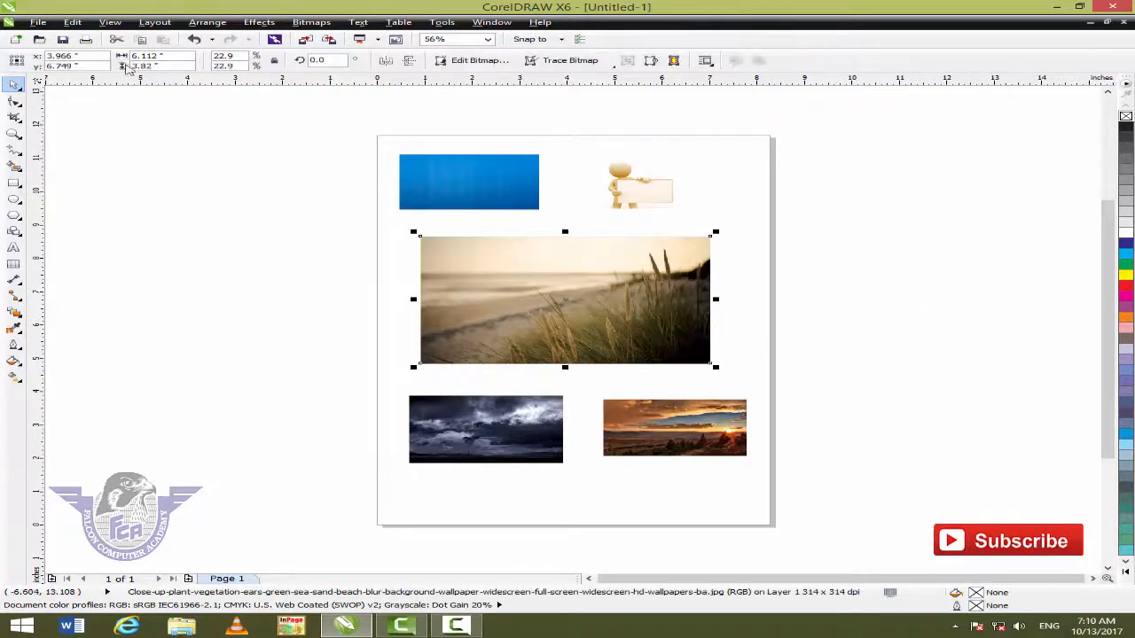
{"action": "left_click", "coordinate": [922, 306]}
{"action": "left_click", "coordinate": [681, 302]}
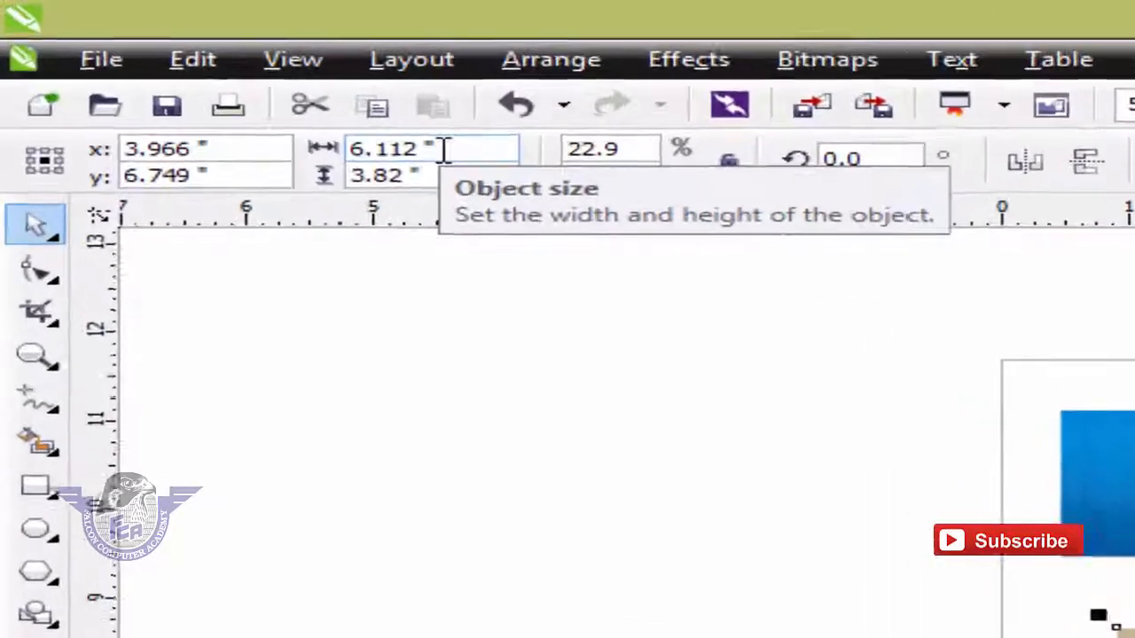
{"action": "left_click_drag", "start_coordinate": [445, 151], "coordinate": [228, 163]}
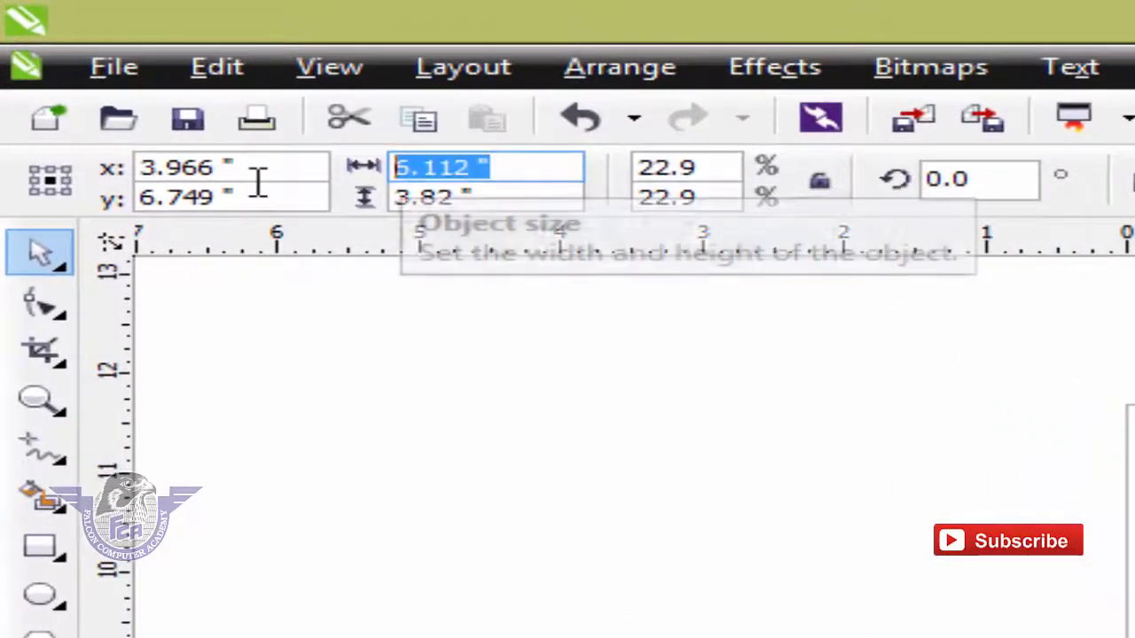
{"action": "type", "text": "3.5"}
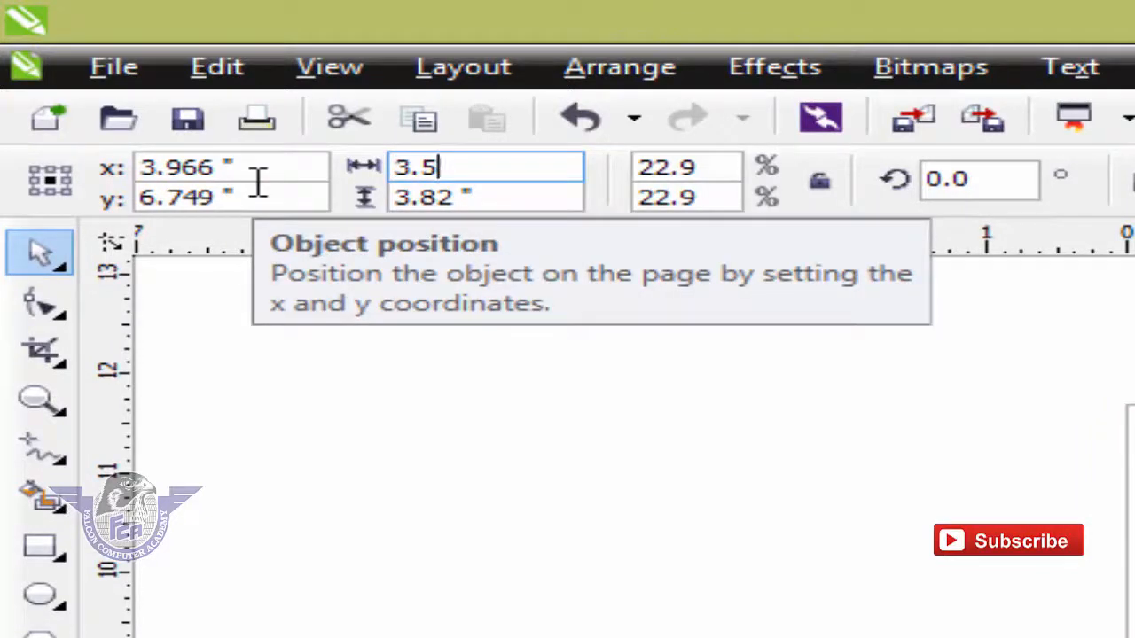
{"action": "key", "text": "Tab"}
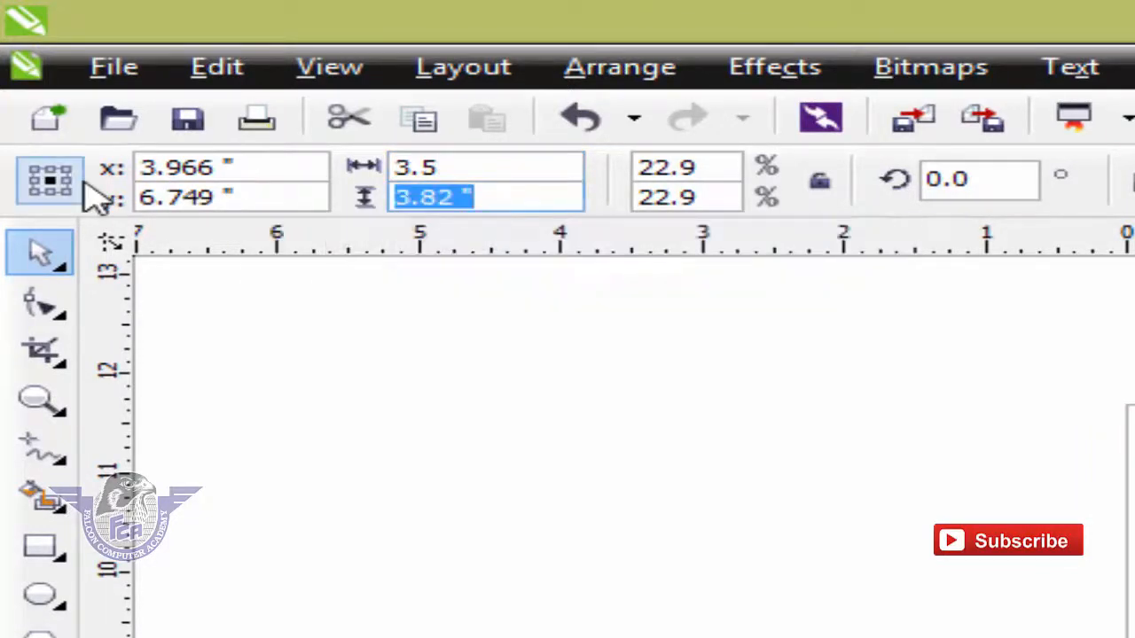
{"action": "type", "text": "1."}
{"action": "key", "text": "BackSpace"}
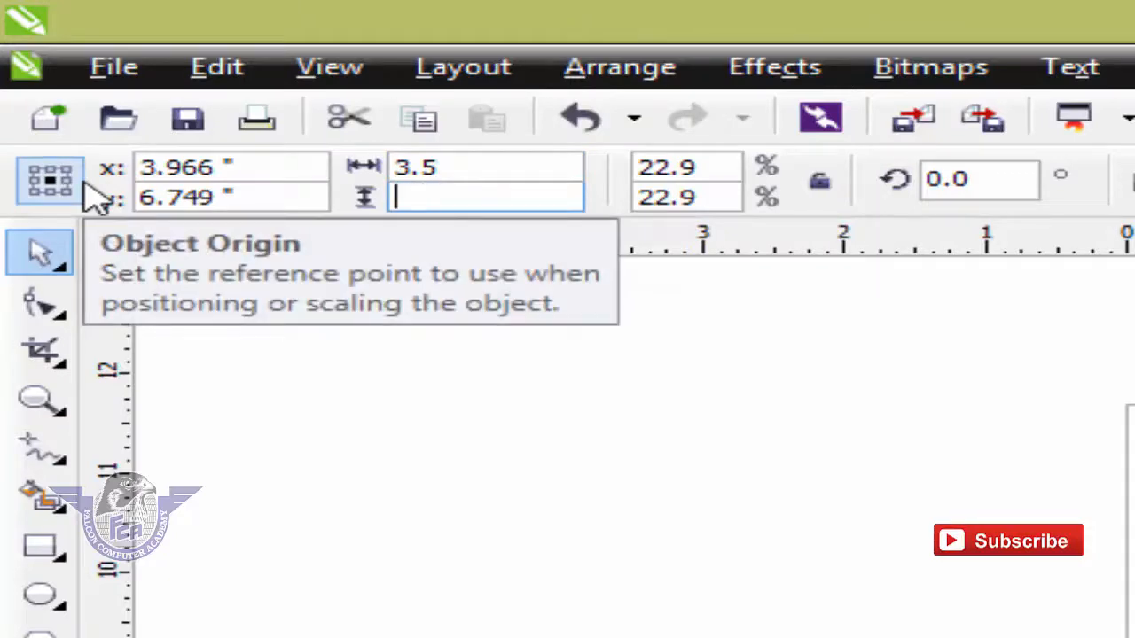
{"action": "type", "text": "2"}
{"action": "key", "text": "Return"}
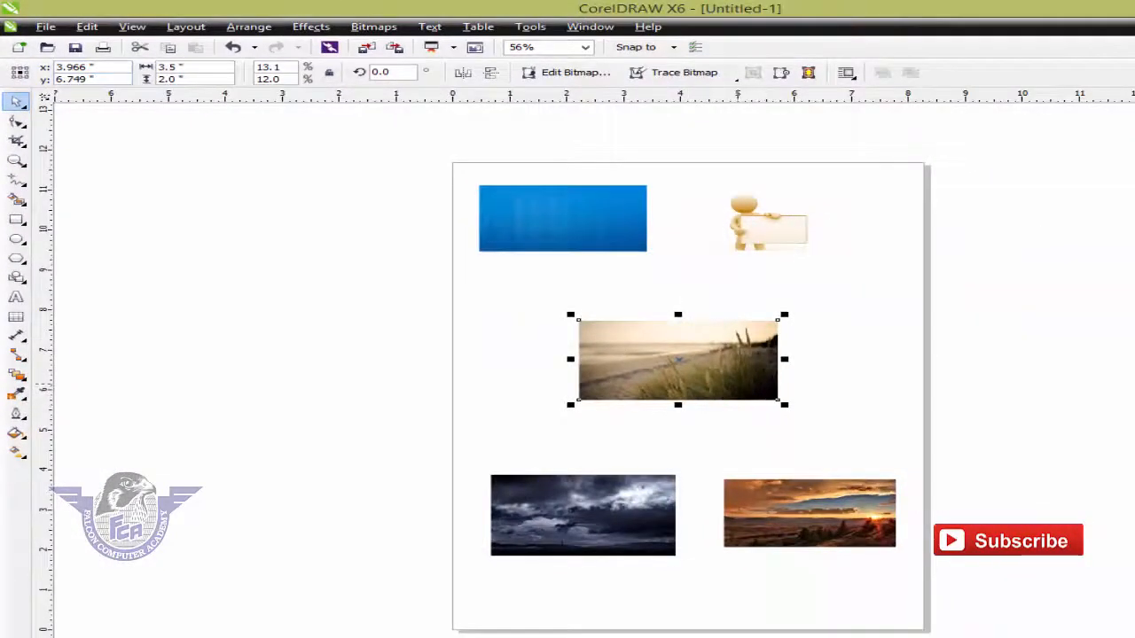
{"action": "left_click_drag", "start_coordinate": [737, 388], "coordinate": [723, 403]}
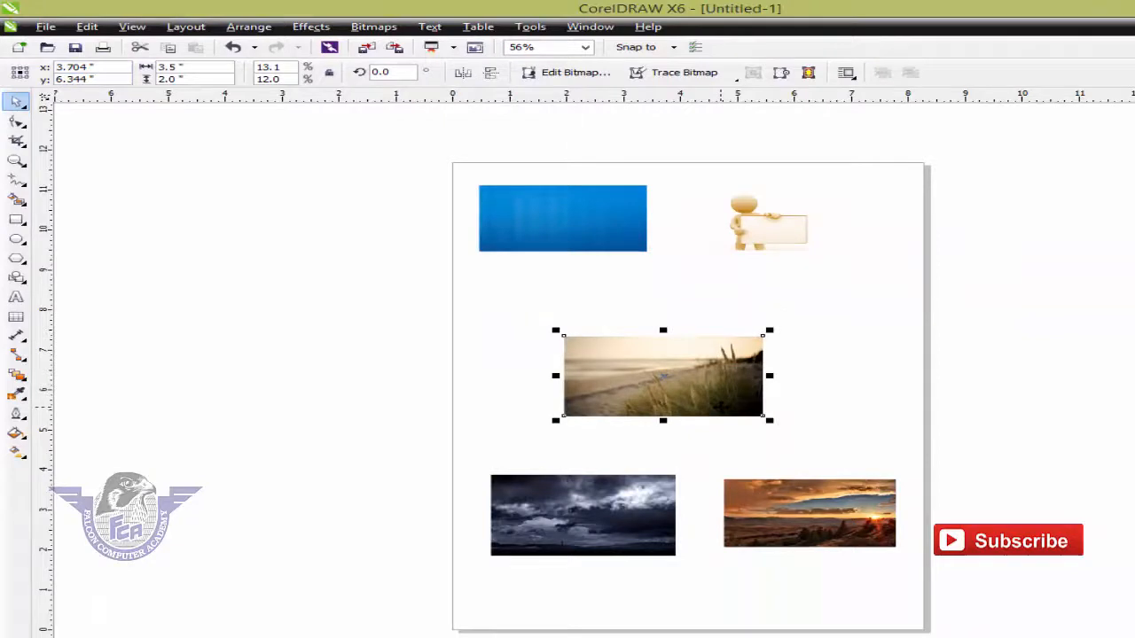
Start artistic text reading "Falcon" in 24 pt Arial over the upper part of the beach photo
{"action": "key", "text": "shift+F2"}
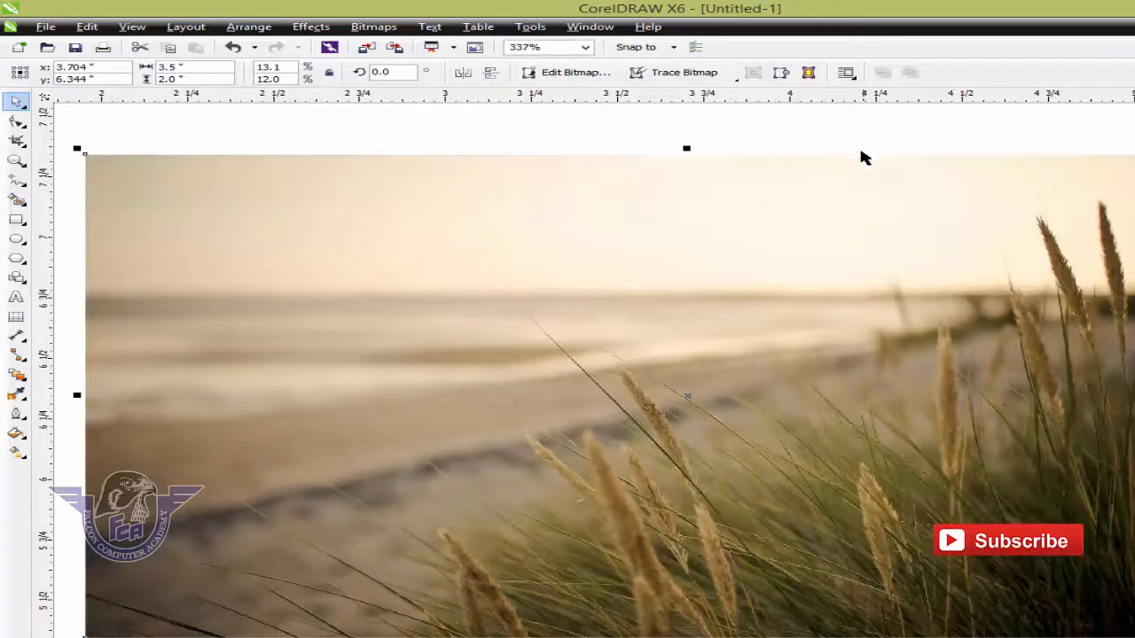
{"action": "left_click", "coordinate": [828, 133]}
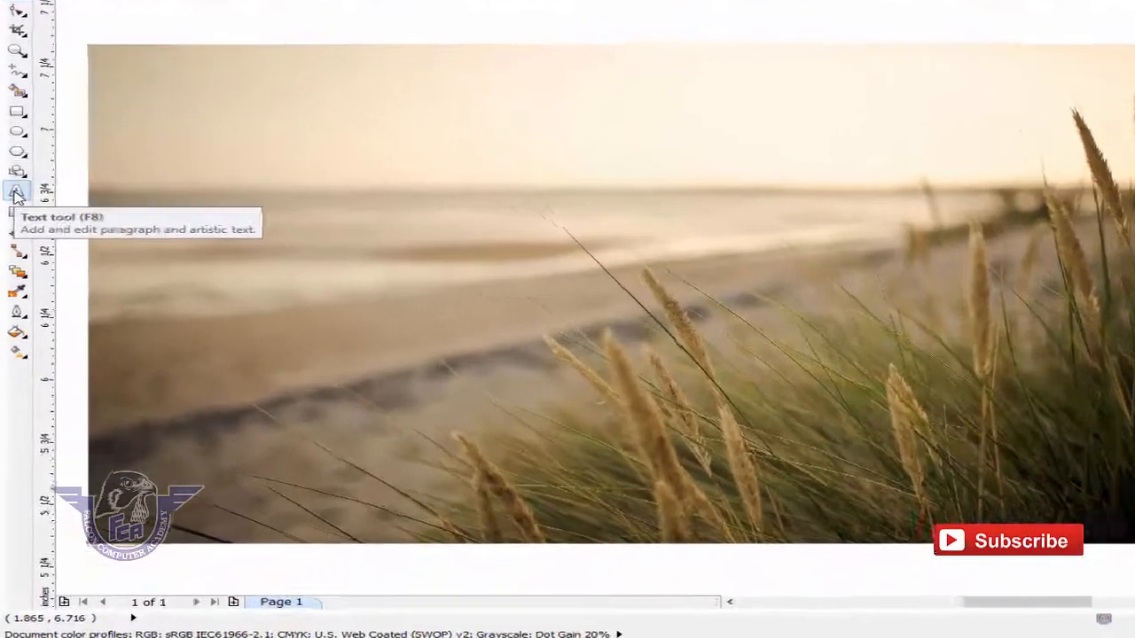
{"action": "left_click", "coordinate": [13, 262]}
{"action": "left_click", "coordinate": [430, 292]}
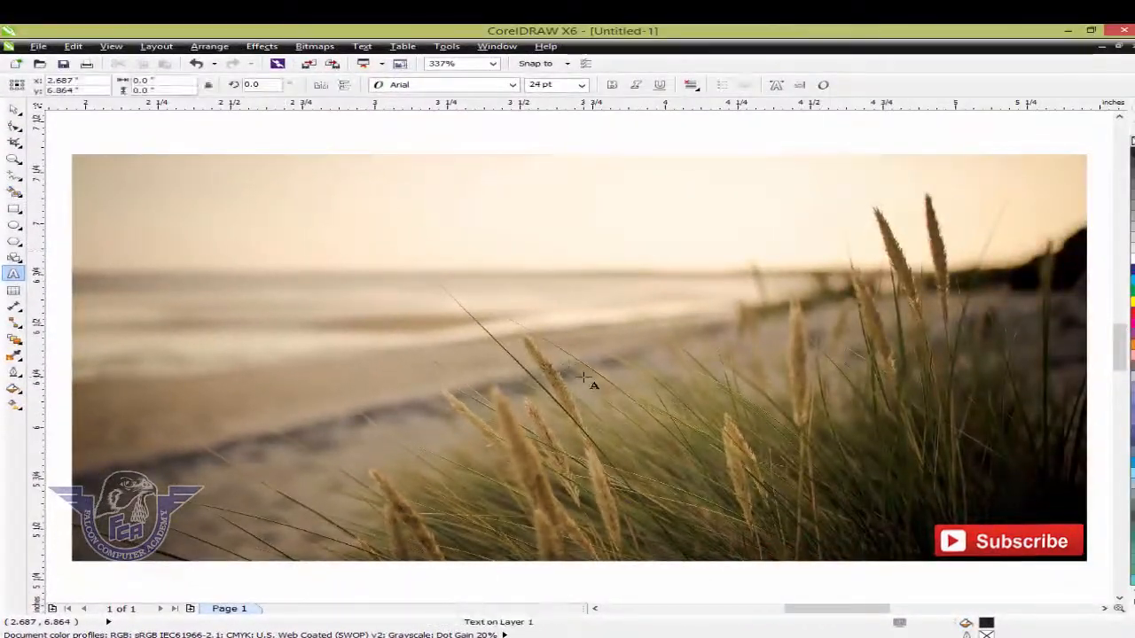
{"action": "type", "text": "F"}
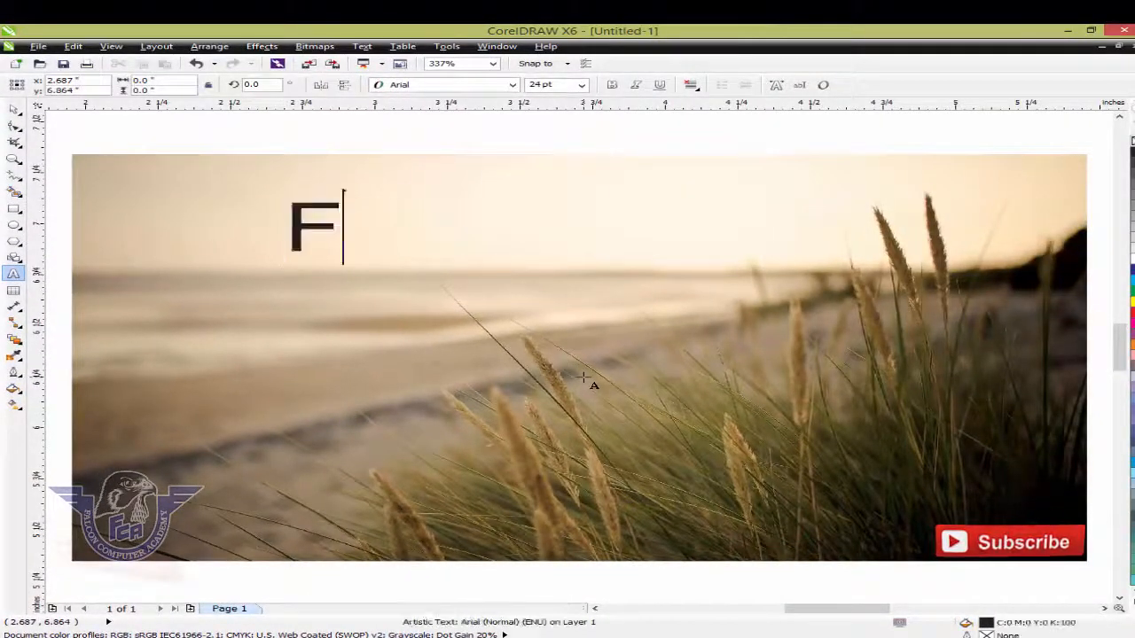
{"action": "type", "text": "alcon"}
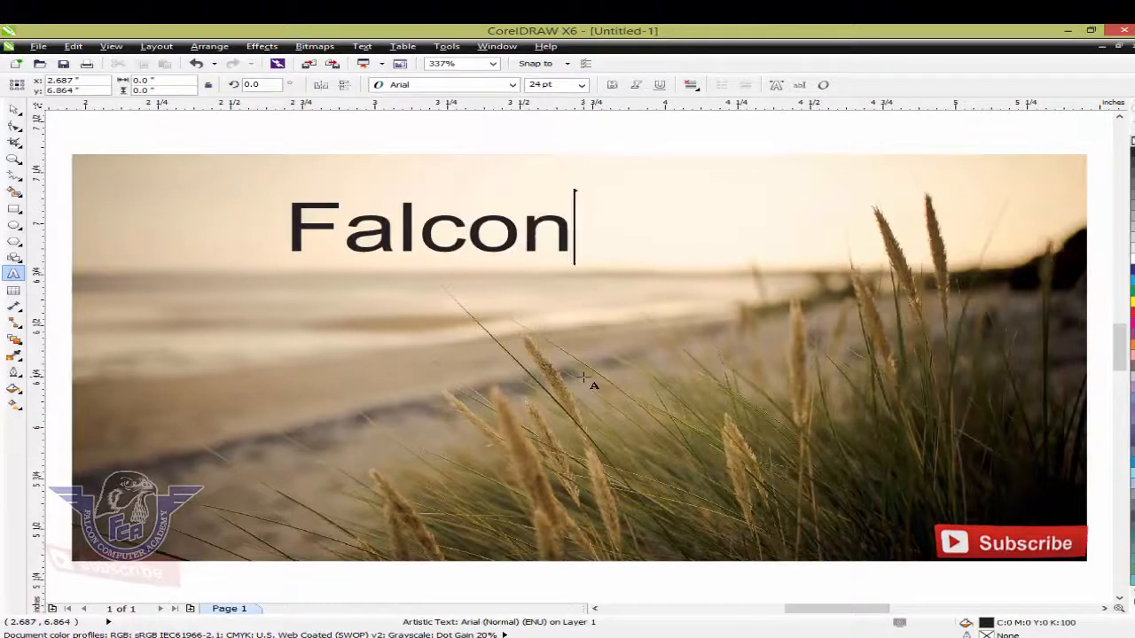
Add a second line reading "Computer Academy" below Falcon in the same text object
{"action": "key", "text": "Return"}
{"action": "type", "text": "C"}
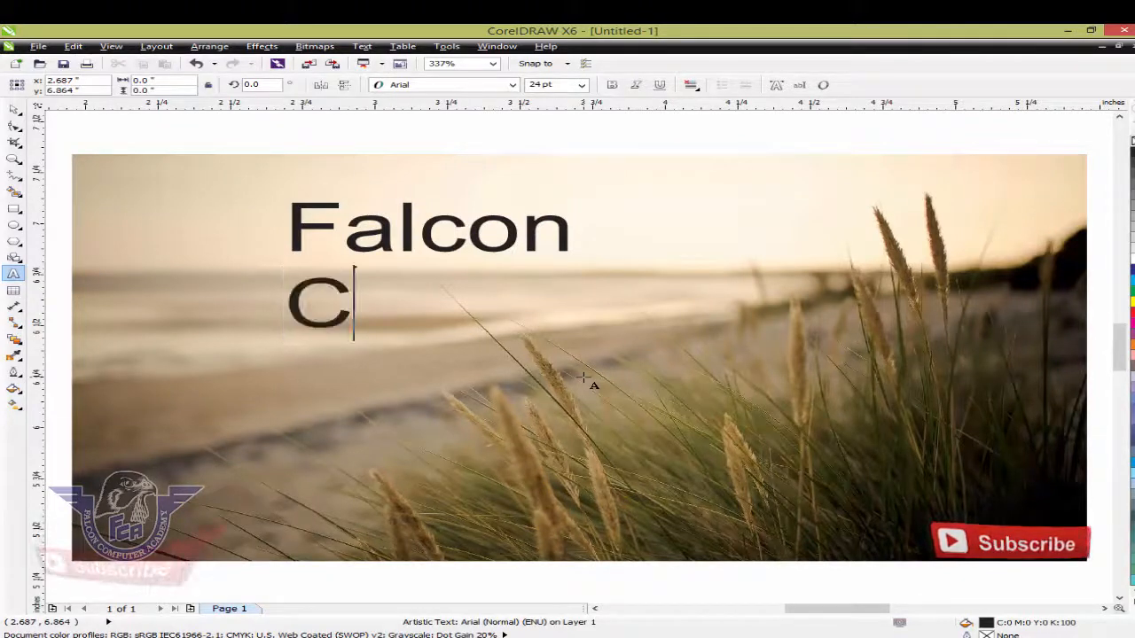
{"action": "type", "text": "ompter A"}
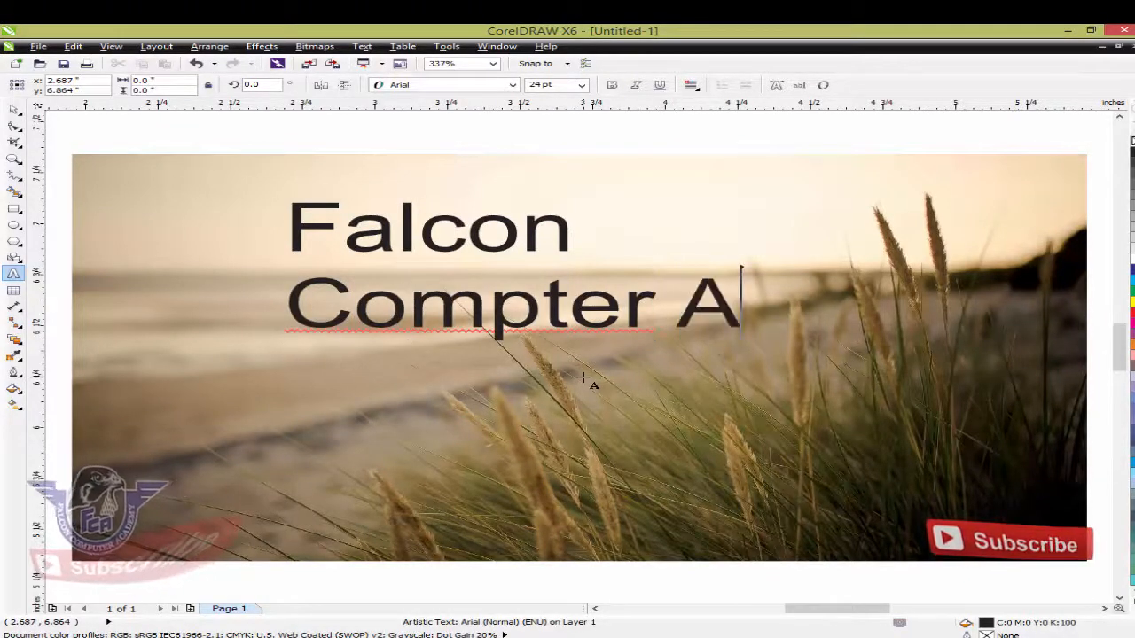
{"action": "key", "text": "BackSpace"}
{"action": "key", "text": "BackSpace"}
{"action": "key", "text": "BackSpace"}
{"action": "key", "text": "BackSpace"}
{"action": "key", "text": "BackSpace"}
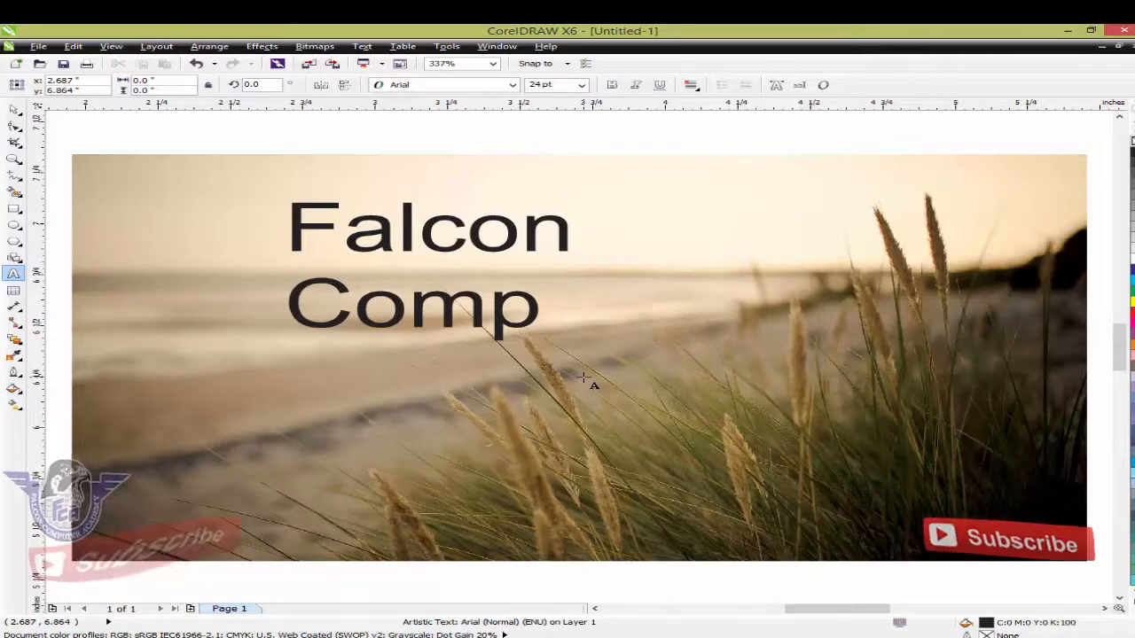
{"action": "type", "text": "uter Aca"}
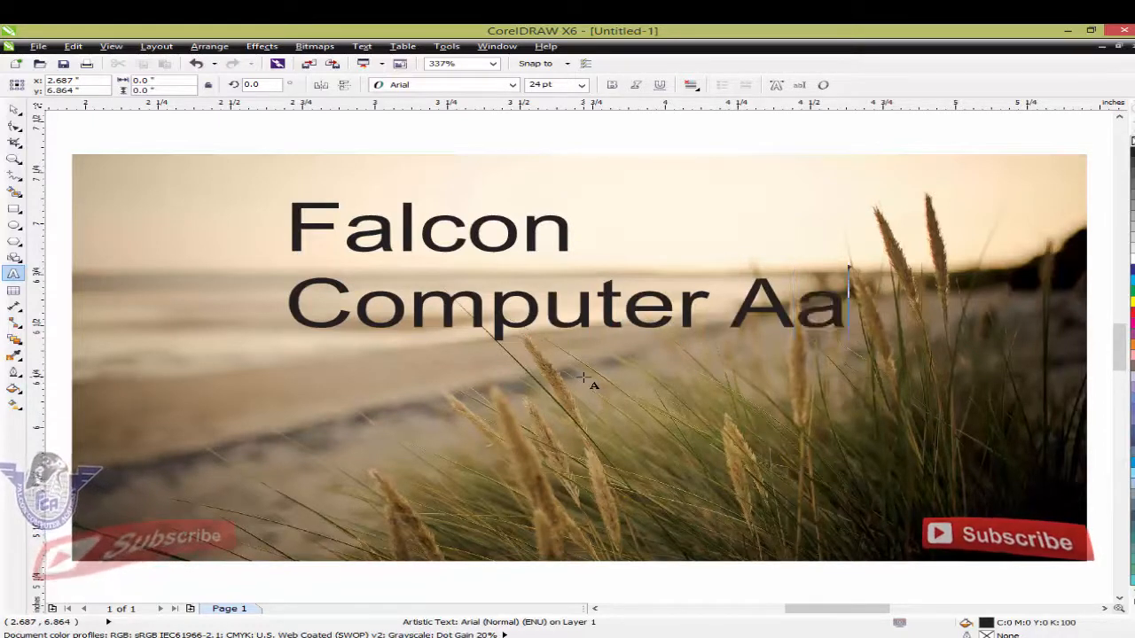
{"action": "key", "text": "BackSpace"}
{"action": "type", "text": "cademy"}
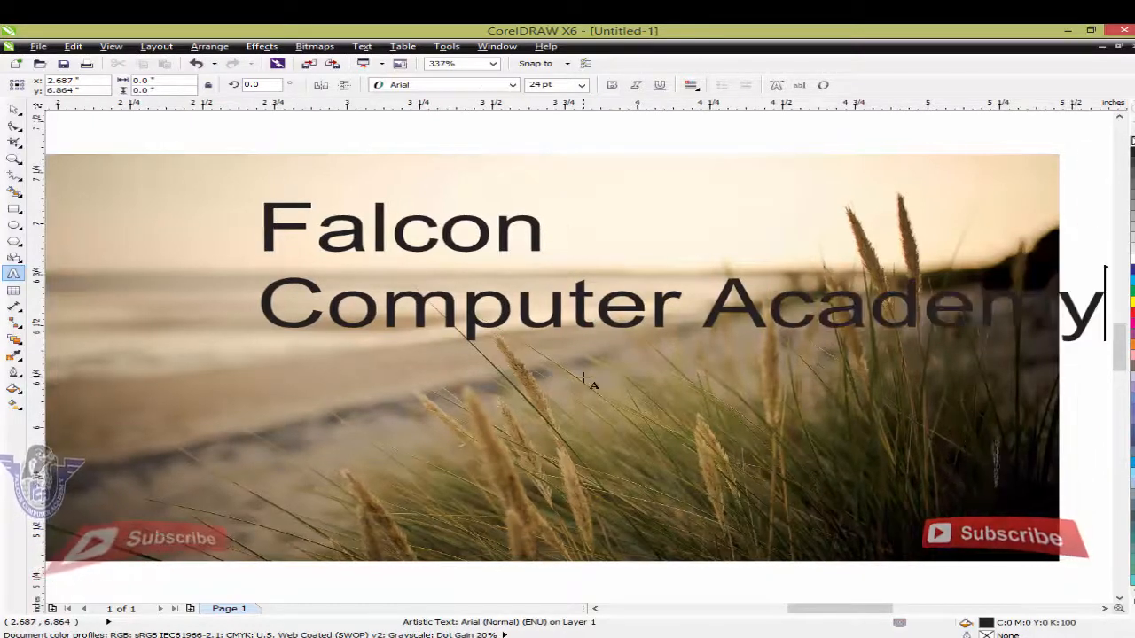
Scale the two-line text down to about 1.7 by 0.4 inches and move it toward the beach photo's upper-left area
{"action": "left_click", "coordinate": [17, 113]}
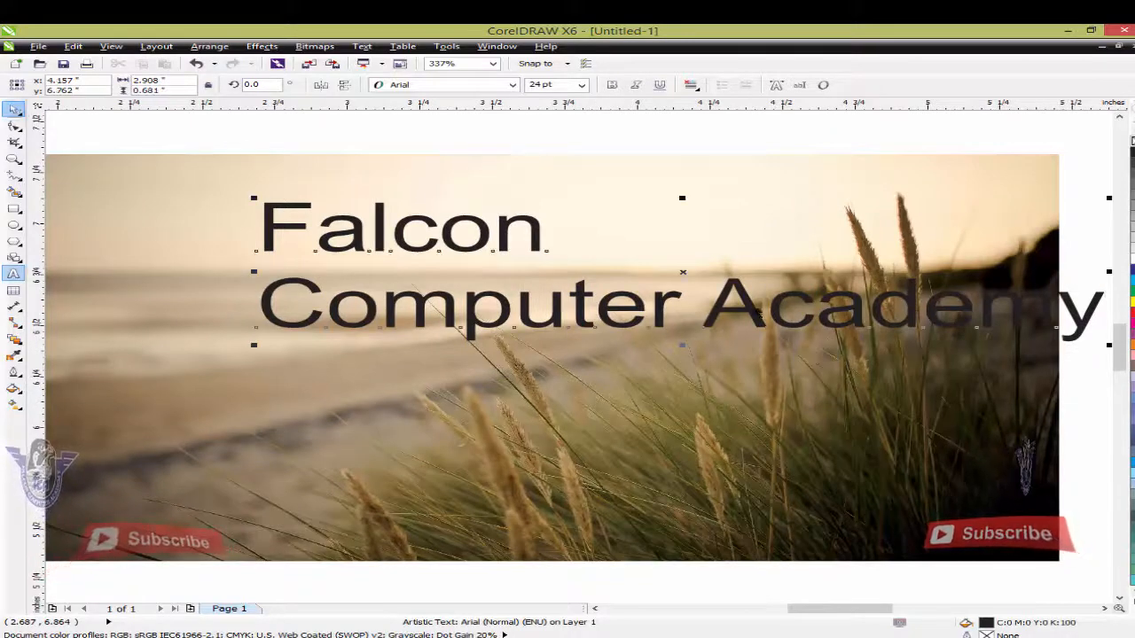
{"action": "left_click_drag", "start_coordinate": [1109, 345], "coordinate": [757, 287]}
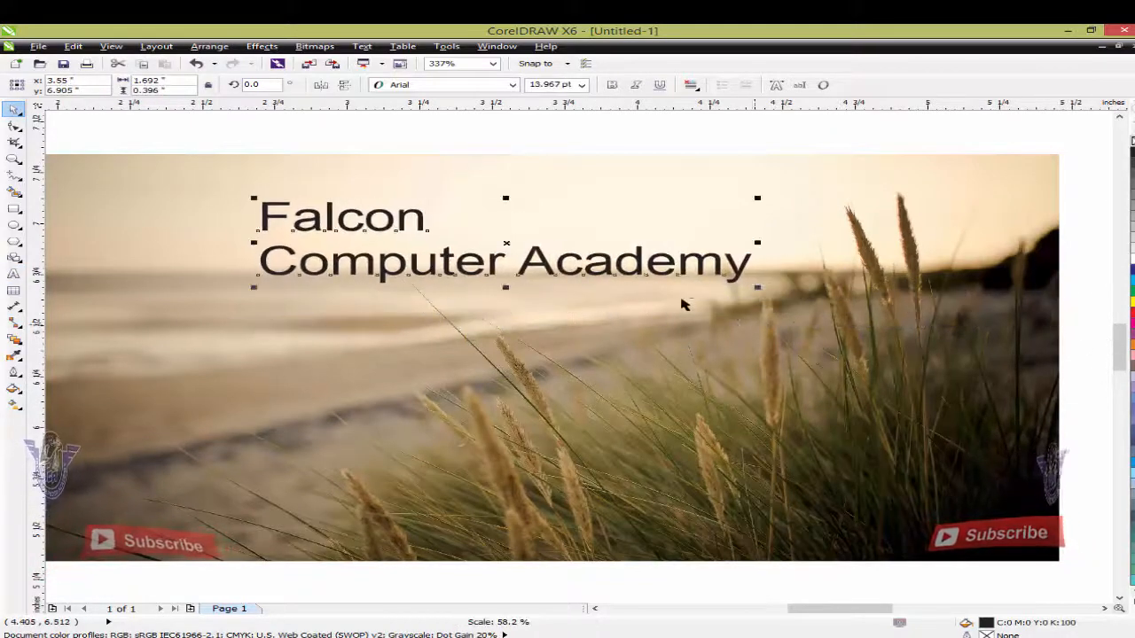
{"action": "left_click_drag", "start_coordinate": [596, 263], "coordinate": [429, 278]}
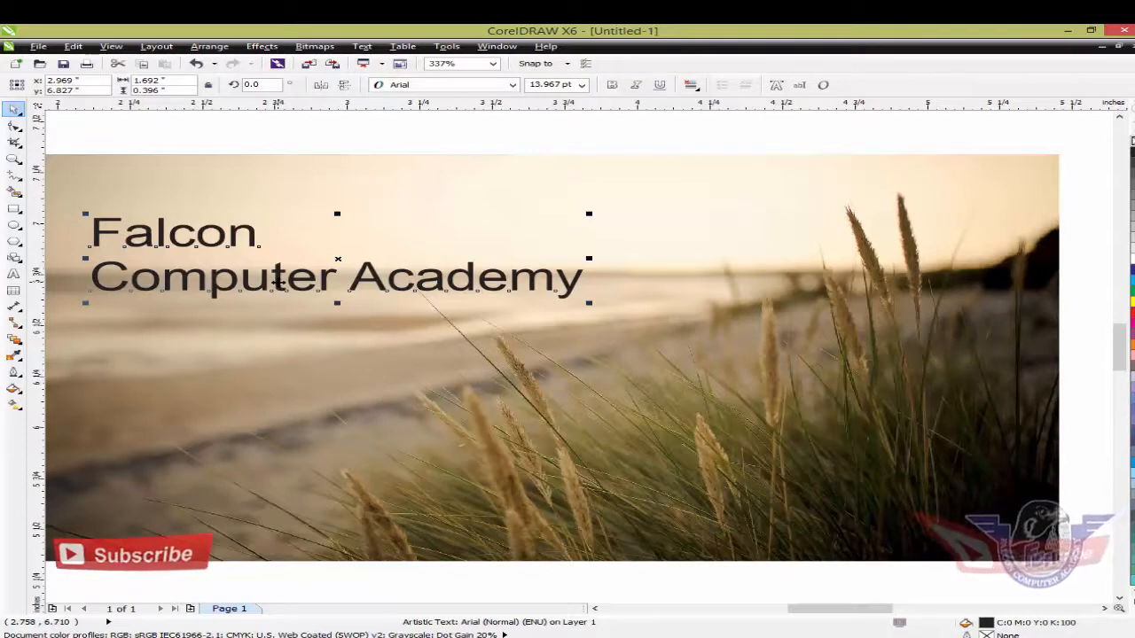
Break the text apart into separate lines and enlarge Falcon to about 42 pt, roughly as wide as the Computer Academy line
{"action": "key", "text": "ctrl+k"}
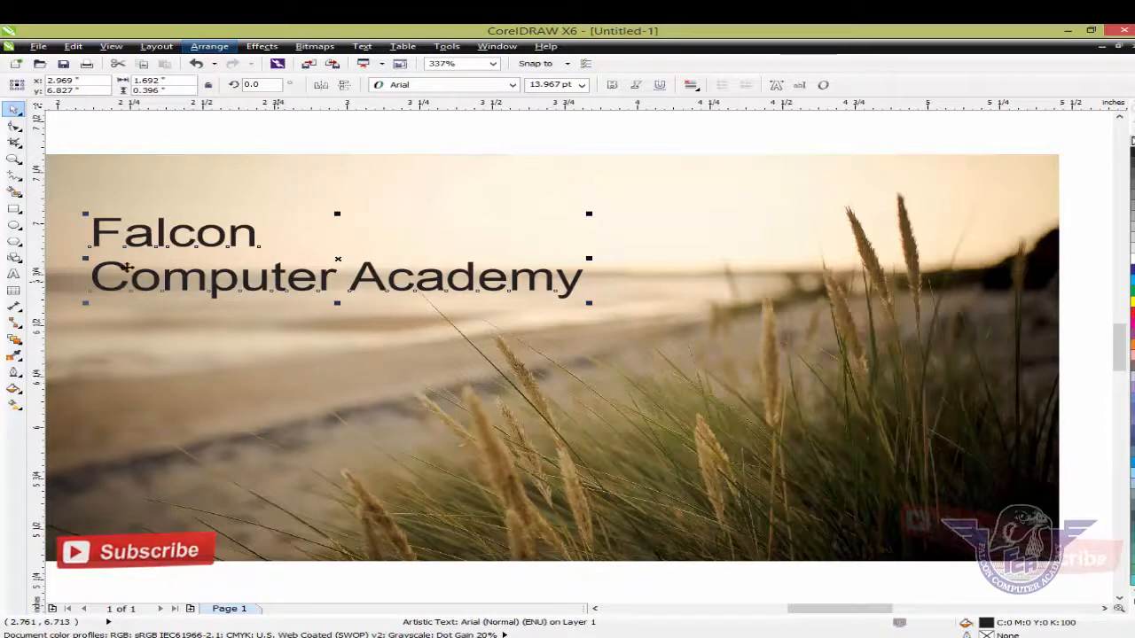
{"action": "left_click", "coordinate": [429, 279]}
{"action": "left_click", "coordinate": [429, 280]}
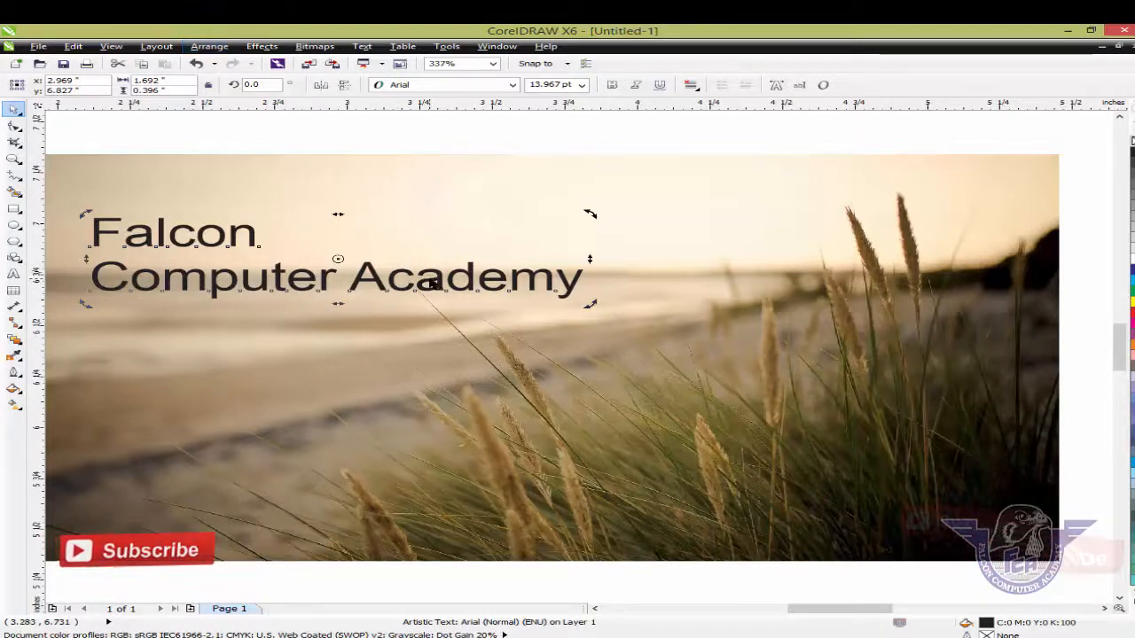
{"action": "left_click", "coordinate": [431, 282]}
{"action": "key", "text": "ctrl+k"}
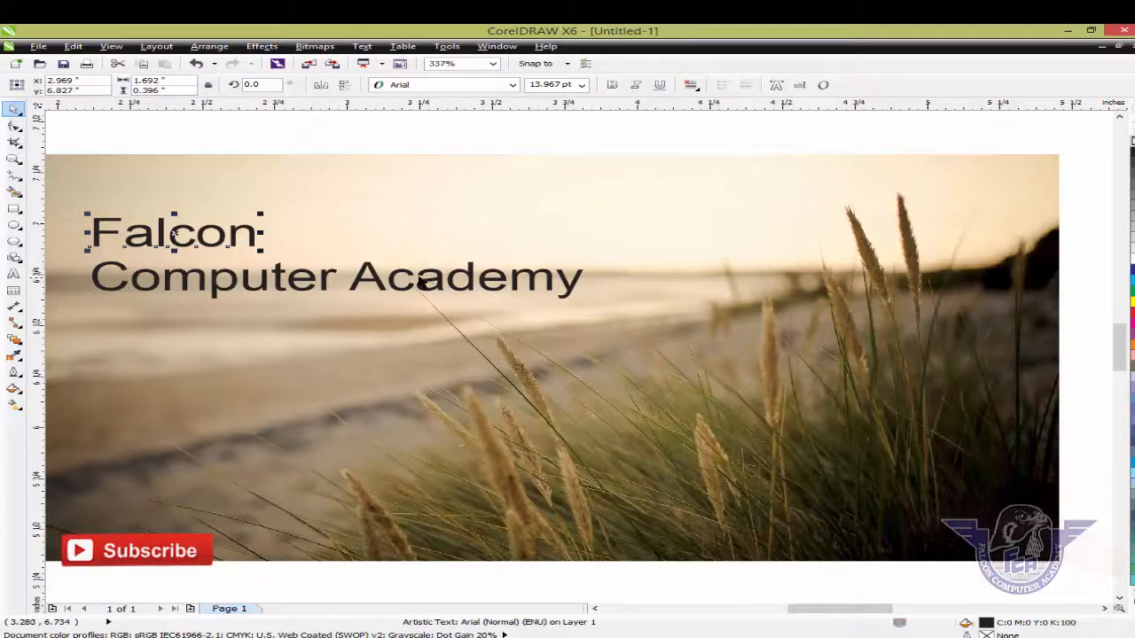
{"action": "left_click_drag", "start_coordinate": [263, 214], "coordinate": [589, 192]}
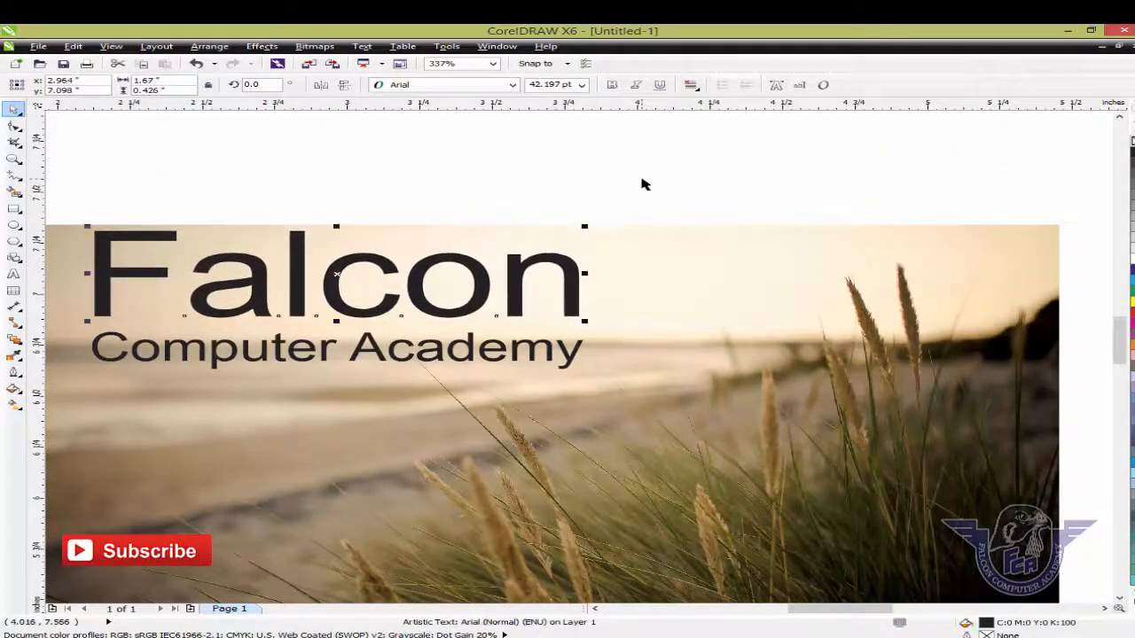
Shift both text lines slightly down and left together, and set their font to Exotc350 Bd BT
{"action": "left_click_drag", "start_coordinate": [696, 176], "coordinate": [161, 452]}
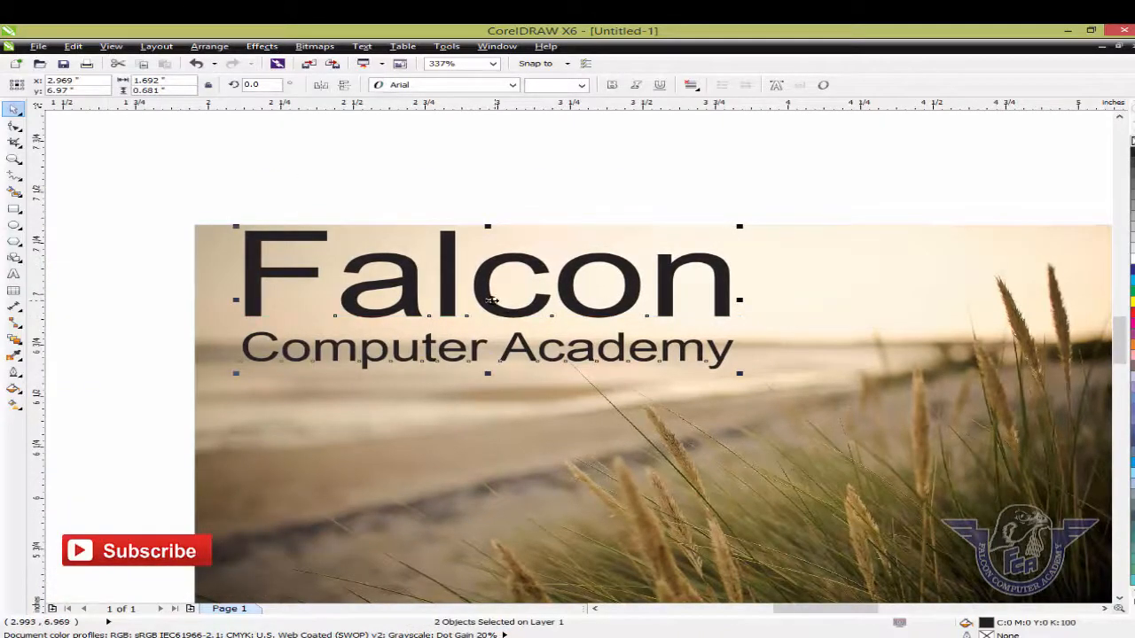
{"action": "left_click_drag", "start_coordinate": [488, 300], "coordinate": [468, 332]}
{"action": "left_click", "coordinate": [444, 86]}
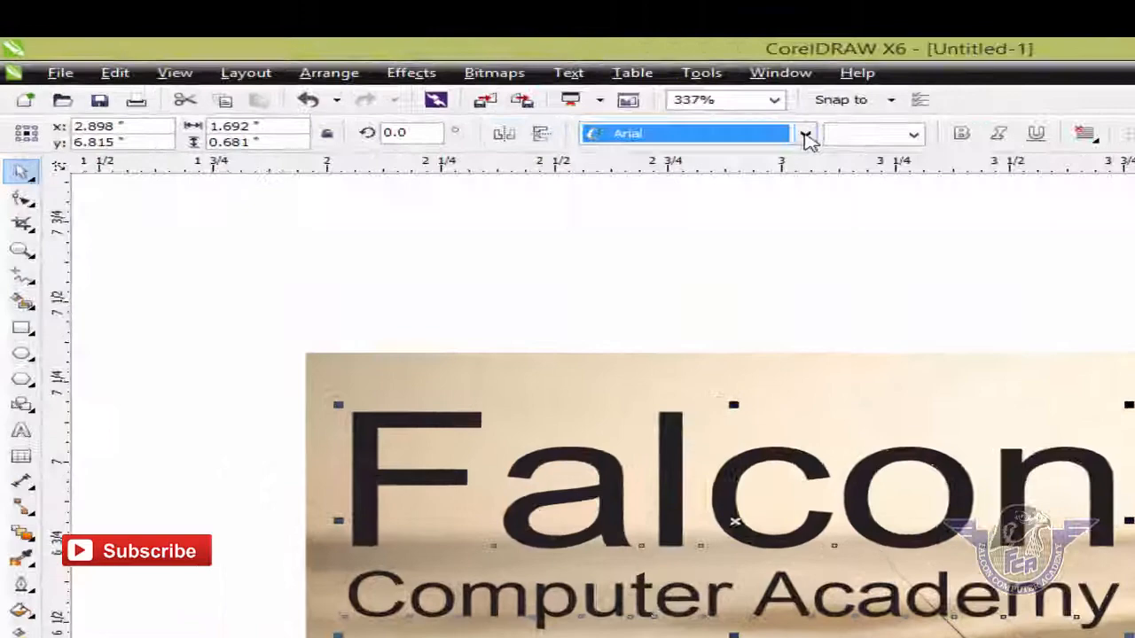
{"action": "left_click", "coordinate": [512, 85]}
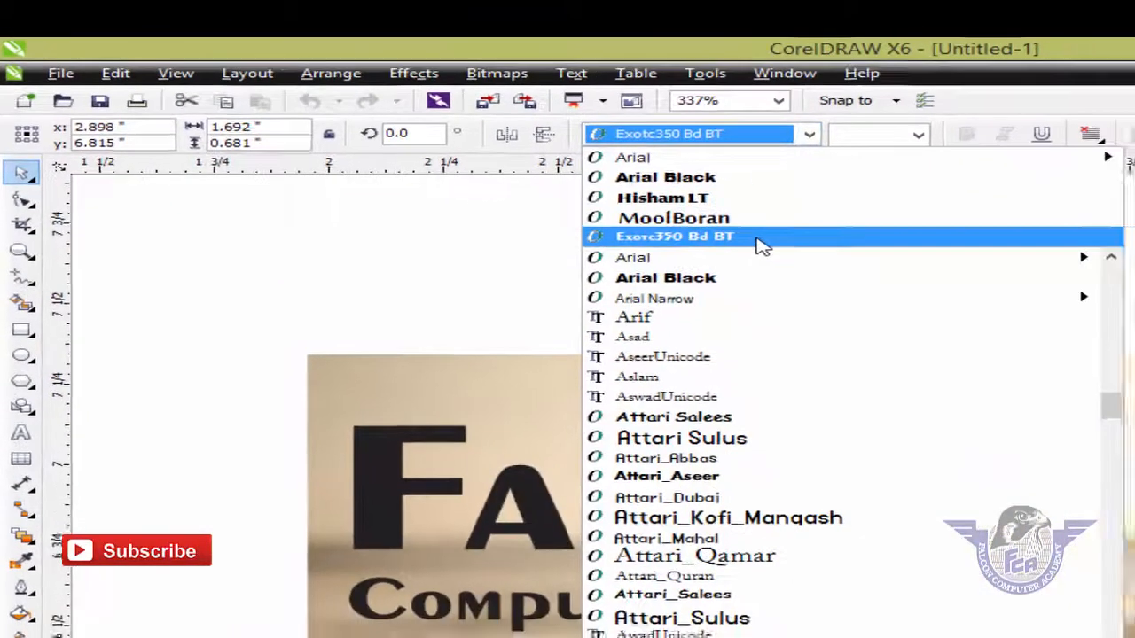
{"action": "left_click", "coordinate": [758, 239]}
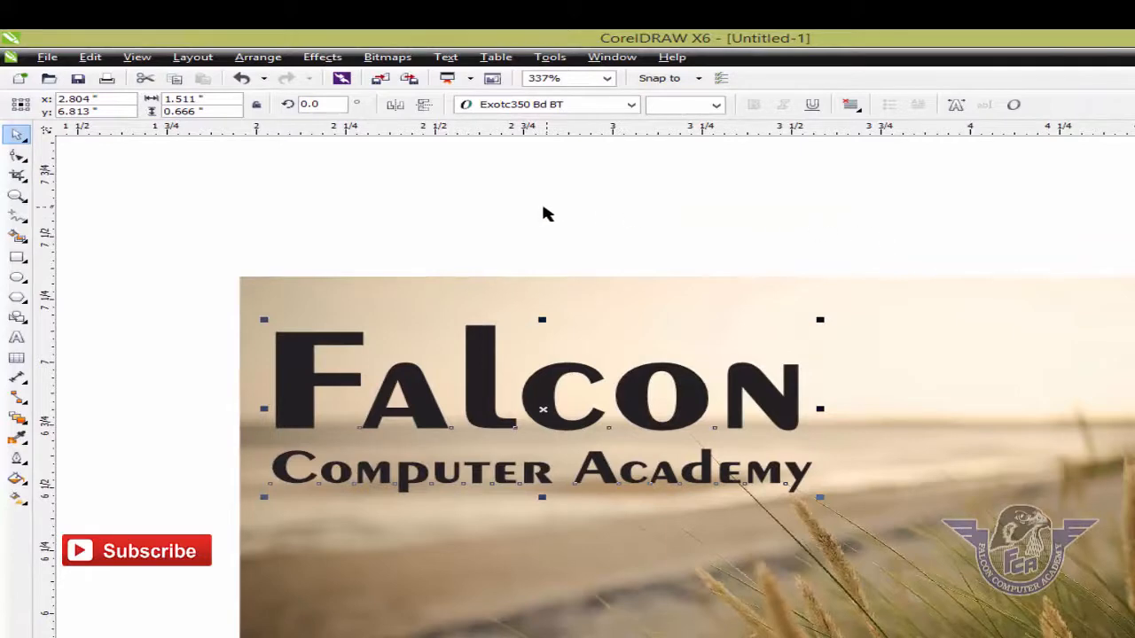
{"action": "left_click", "coordinate": [255, 59]}
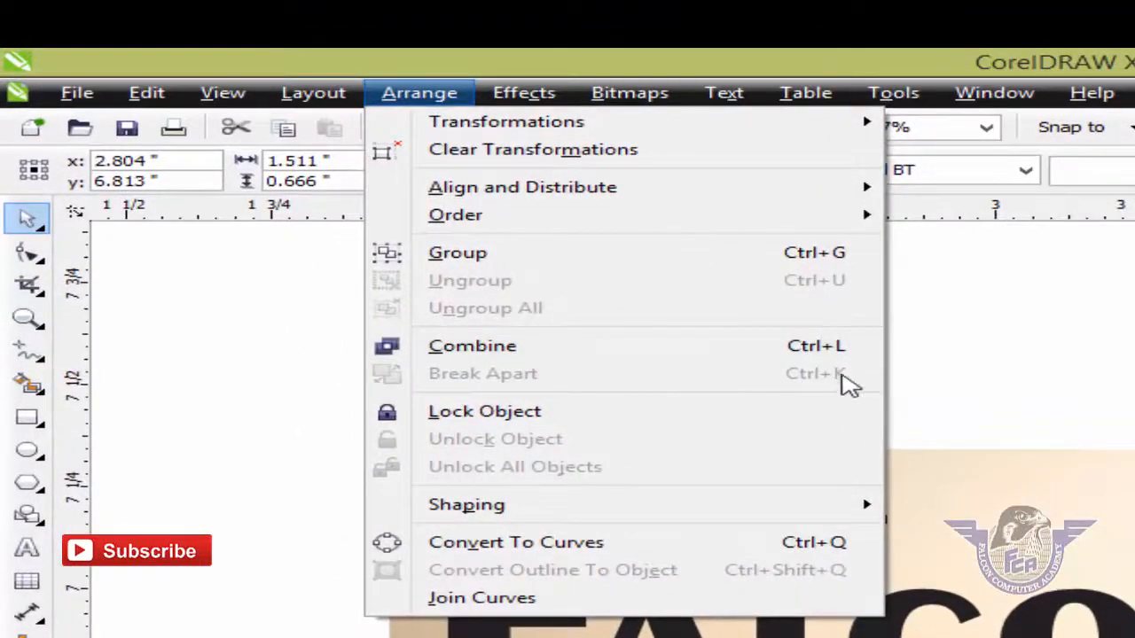
{"action": "left_click", "coordinate": [994, 344]}
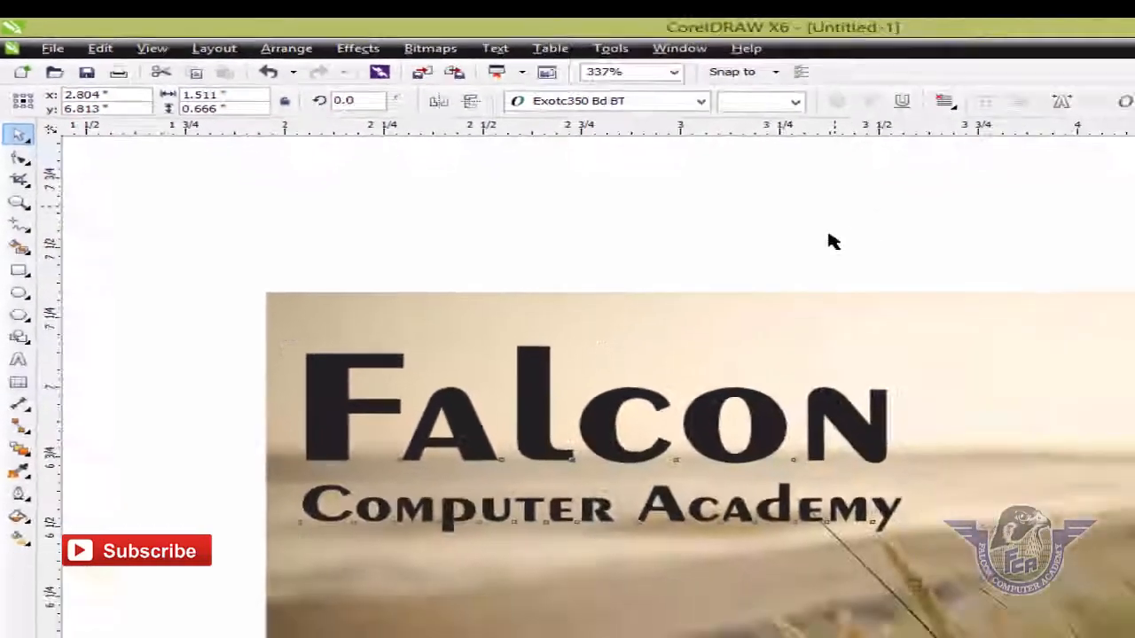
{"action": "left_click", "coordinate": [833, 242]}
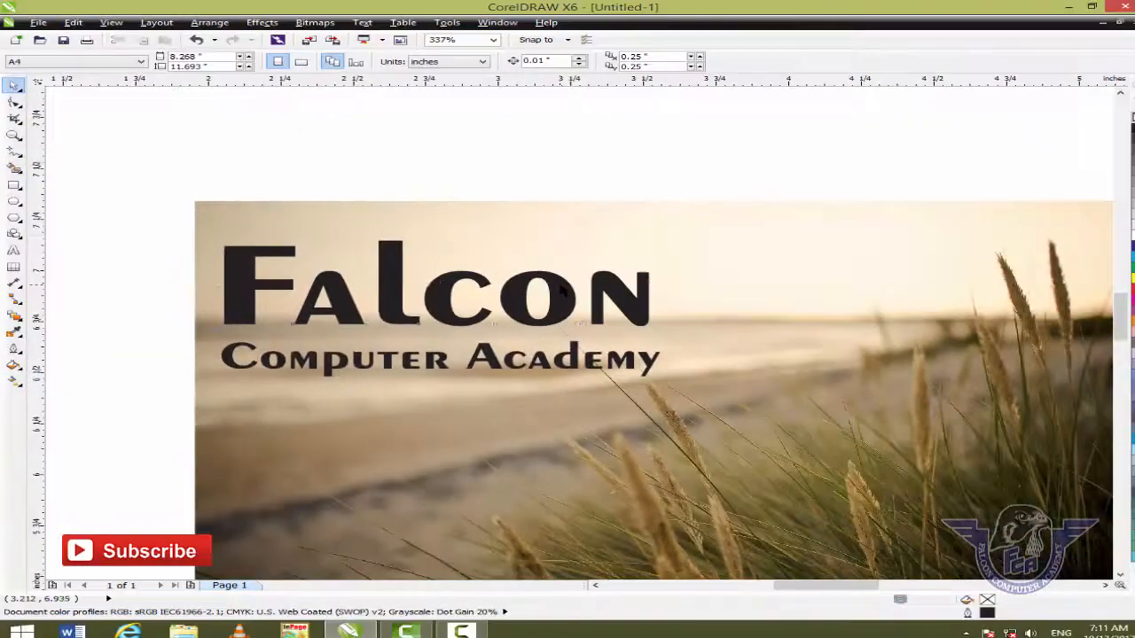
{"action": "left_click", "coordinate": [701, 412]}
{"action": "left_click", "coordinate": [286, 48]}
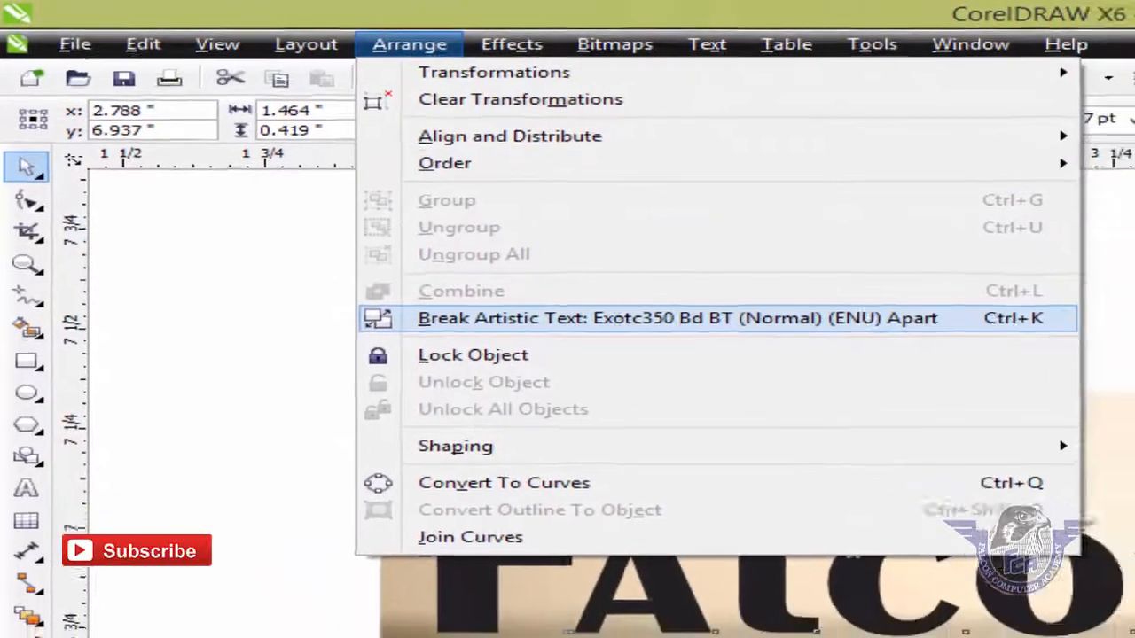
{"action": "left_click", "coordinate": [1031, 334]}
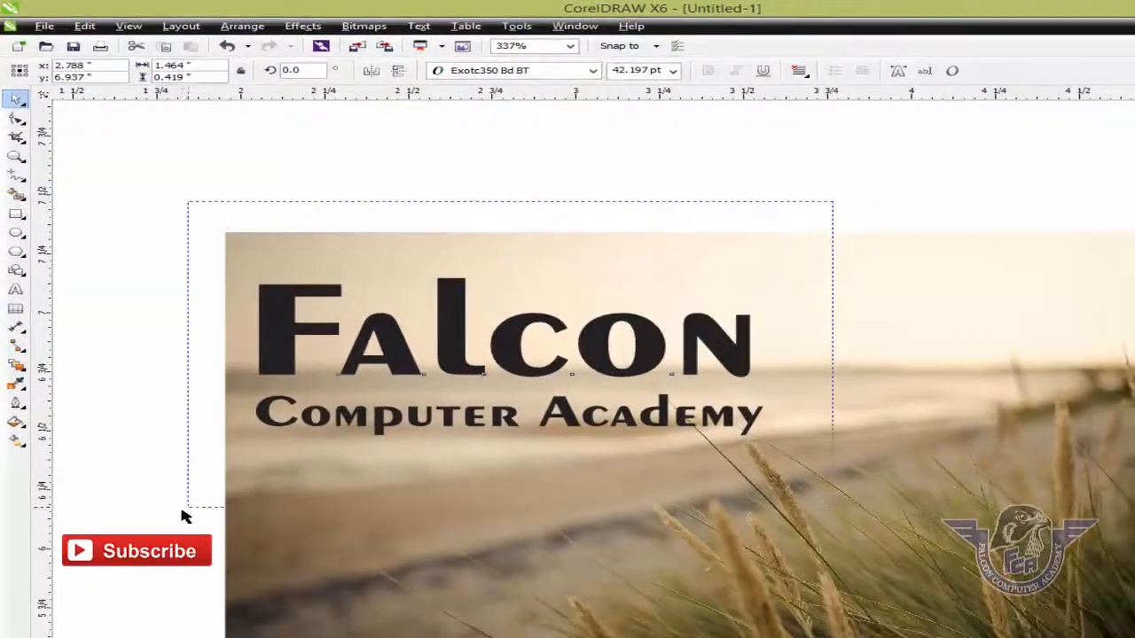
Give both the Falcon and Computer Academy text lines a 2.0 pt white outline with the Outline Pen
{"action": "left_click_drag", "start_coordinate": [185, 516], "coordinate": [188, 512]}
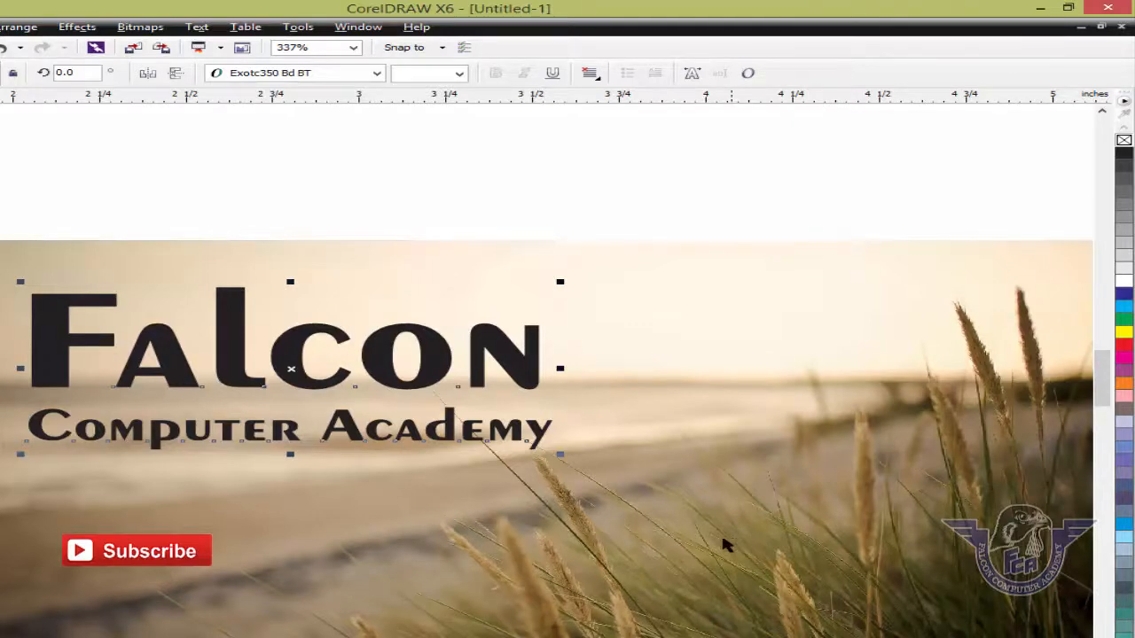
{"action": "scroll", "coordinate": [694, 542], "scroll_direction": "down", "scroll_amount": 2}
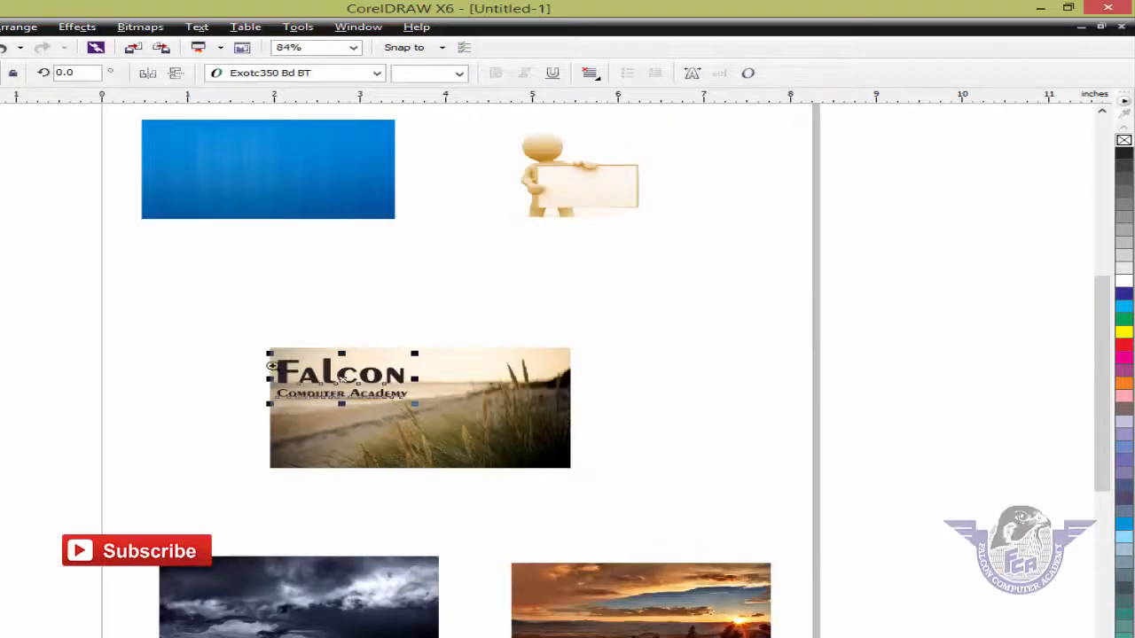
{"action": "left_click_drag", "start_coordinate": [236, 329], "coordinate": [631, 484]}
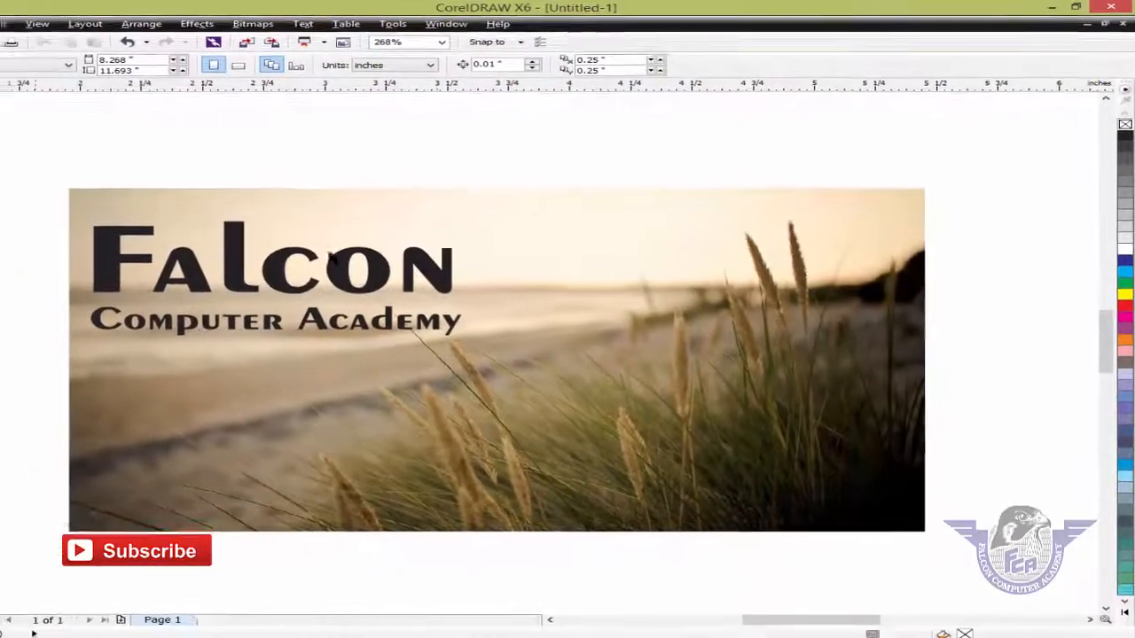
{"action": "left_click_drag", "start_coordinate": [10, 189], "coordinate": [575, 378]}
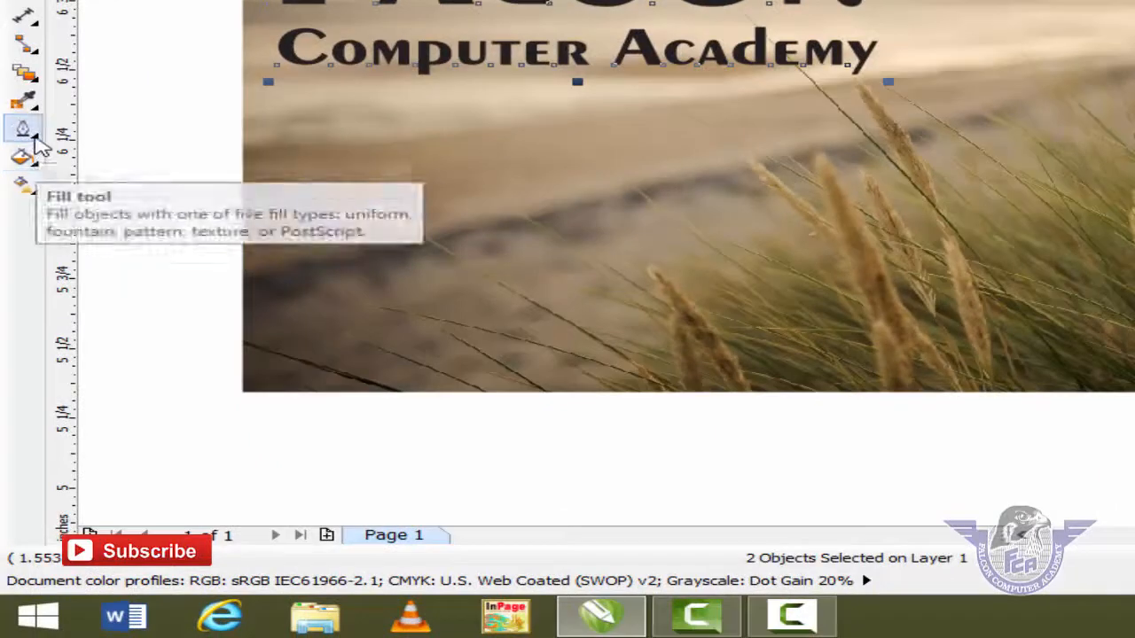
{"action": "left_click", "coordinate": [22, 128]}
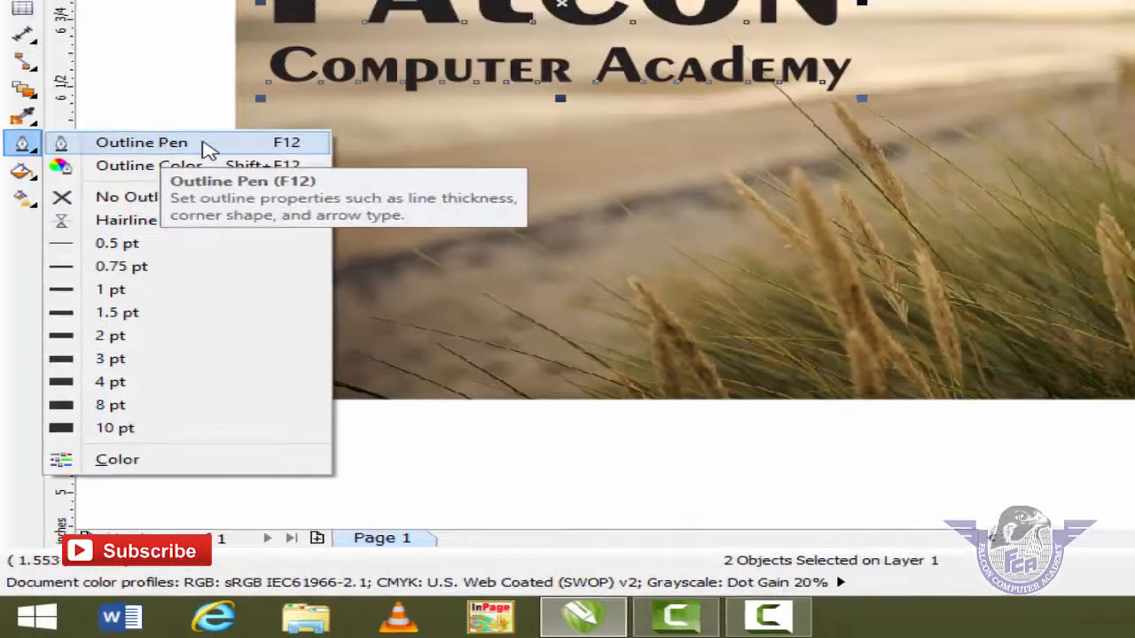
{"action": "left_click", "coordinate": [206, 149]}
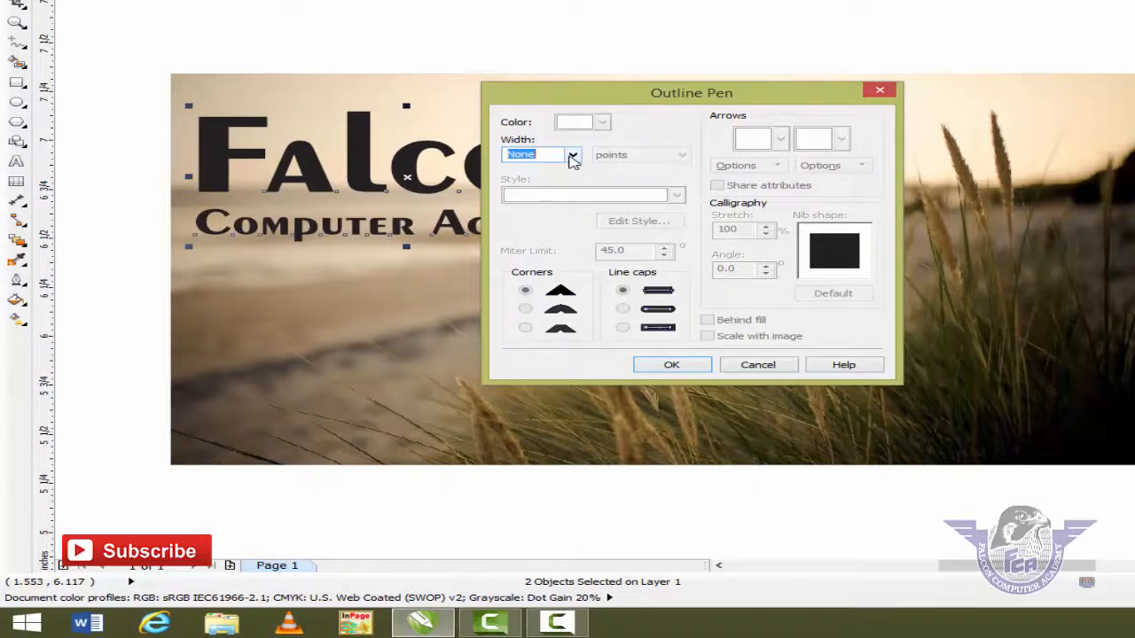
{"action": "left_click", "coordinate": [571, 156]}
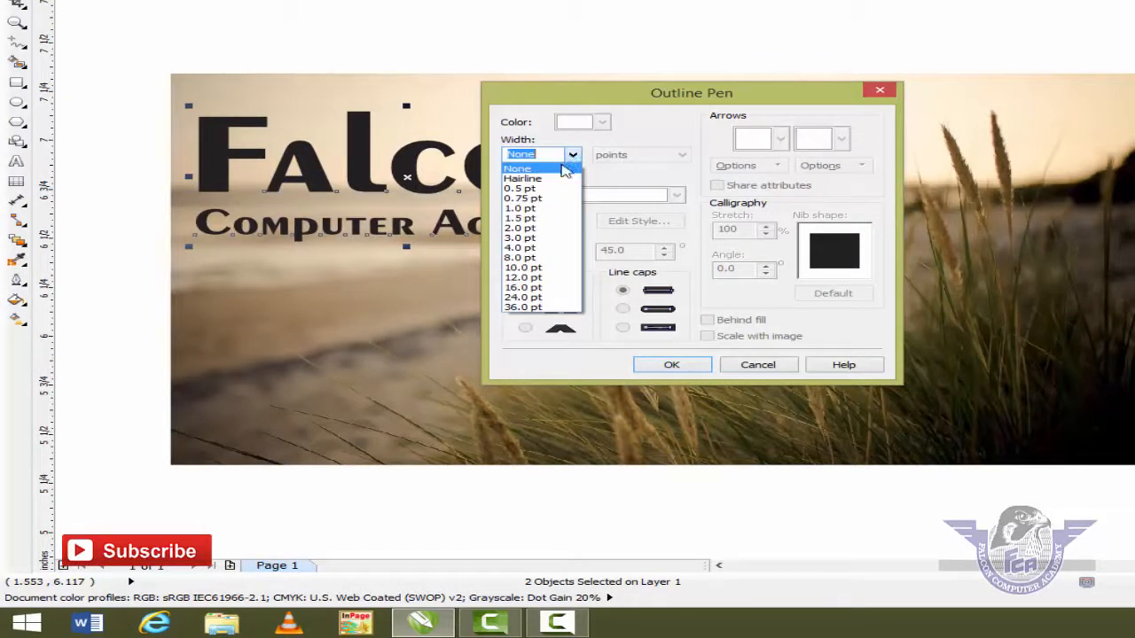
{"action": "left_click", "coordinate": [543, 228]}
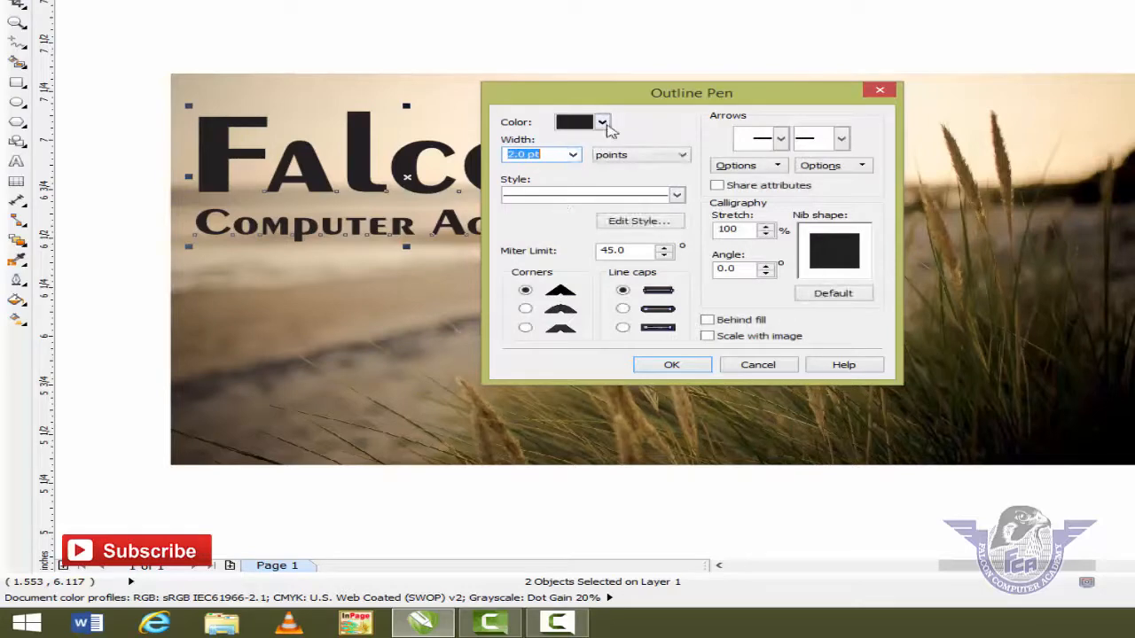
{"action": "left_click", "coordinate": [602, 122]}
{"action": "left_click", "coordinate": [635, 152]}
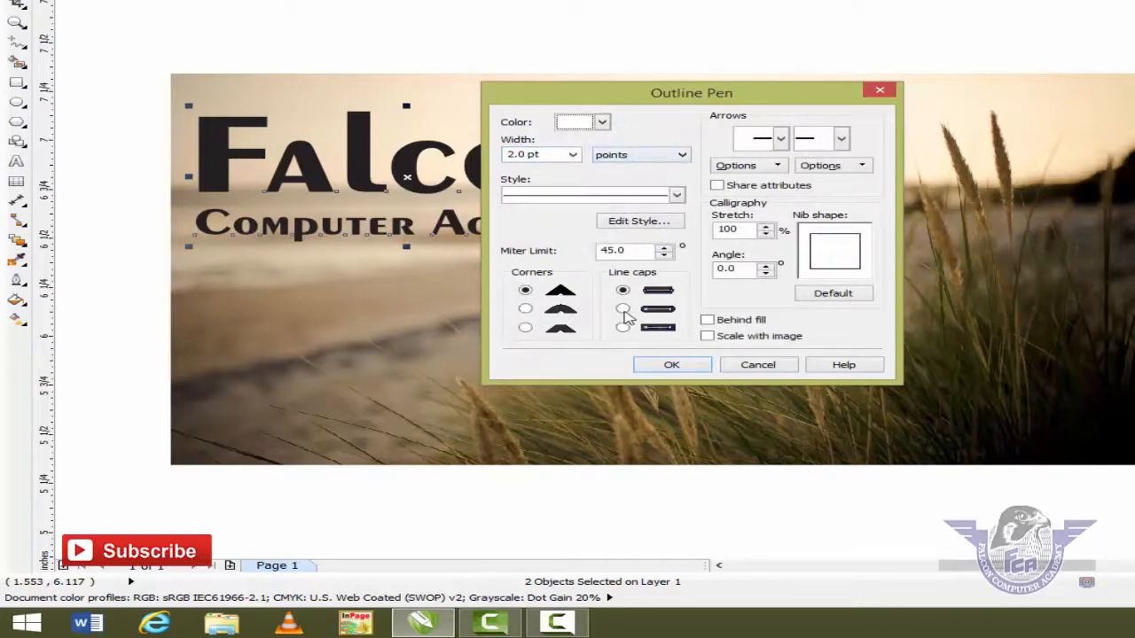
Set the text outline to rounded corners and rounded line caps, place it behind the fill, and apply it
{"action": "left_click", "coordinate": [623, 309]}
{"action": "left_click", "coordinate": [525, 309]}
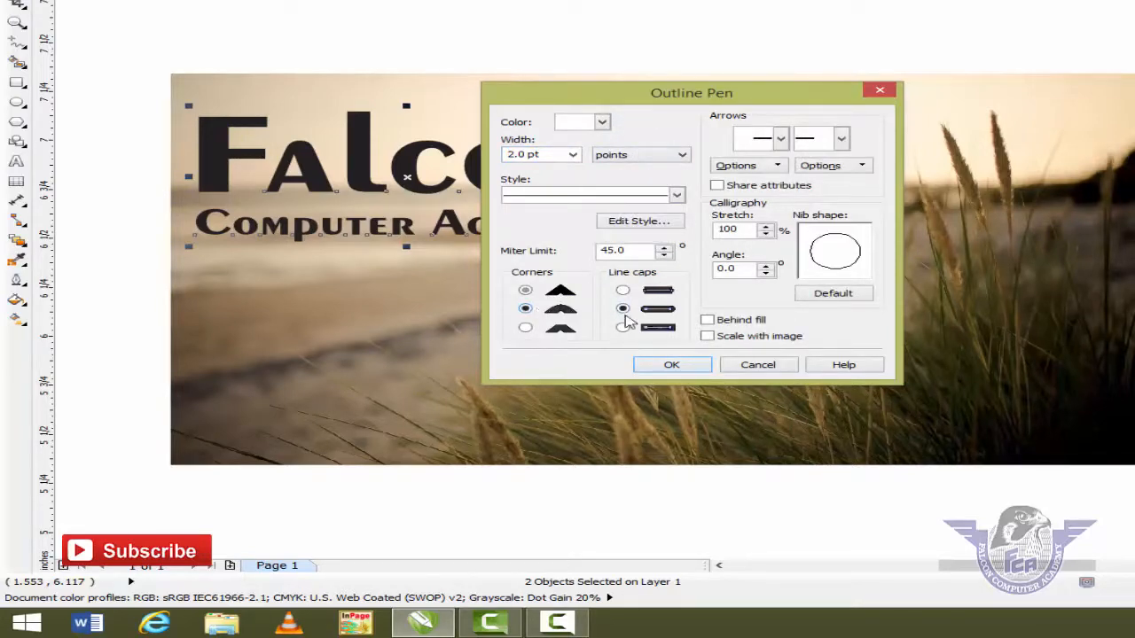
{"action": "left_click", "coordinate": [706, 319]}
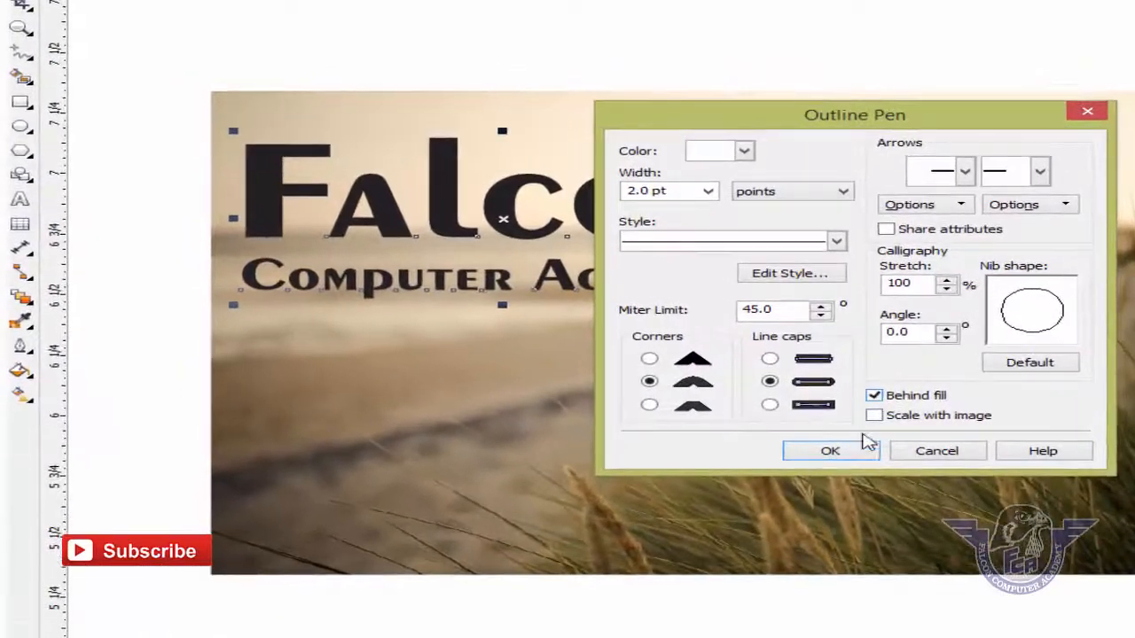
{"action": "left_click", "coordinate": [865, 452]}
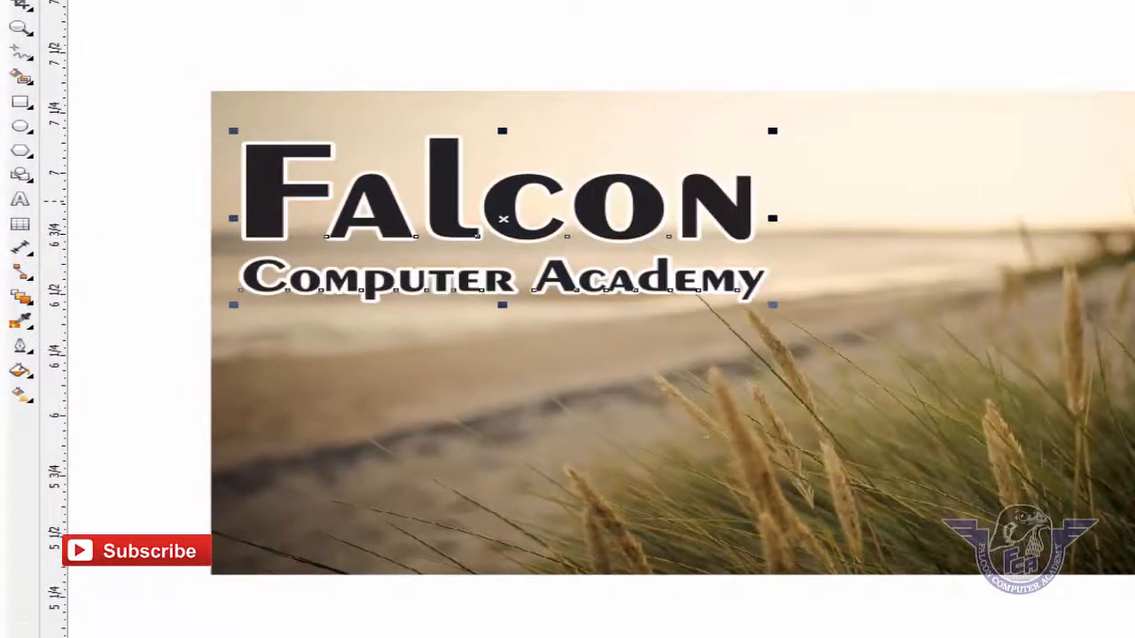
Fill both text lines with dark blue from the colour palette and deselect them
{"action": "left_click", "coordinate": [1126, 243]}
{"action": "left_click", "coordinate": [1125, 254]}
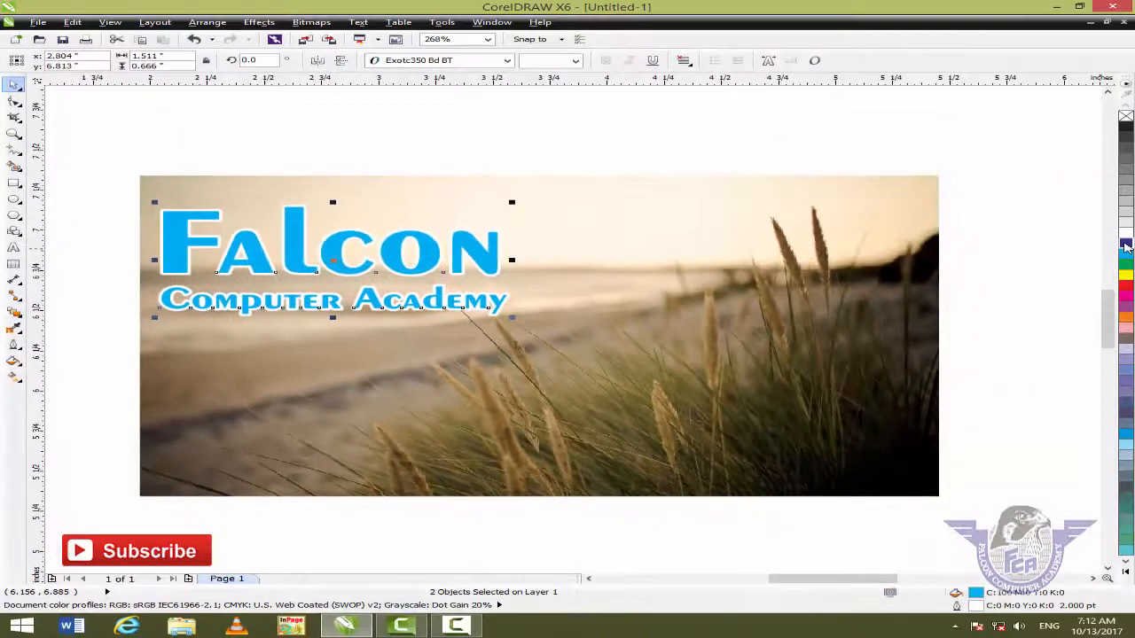
{"action": "left_click", "coordinate": [1125, 243]}
{"action": "left_click", "coordinate": [951, 209]}
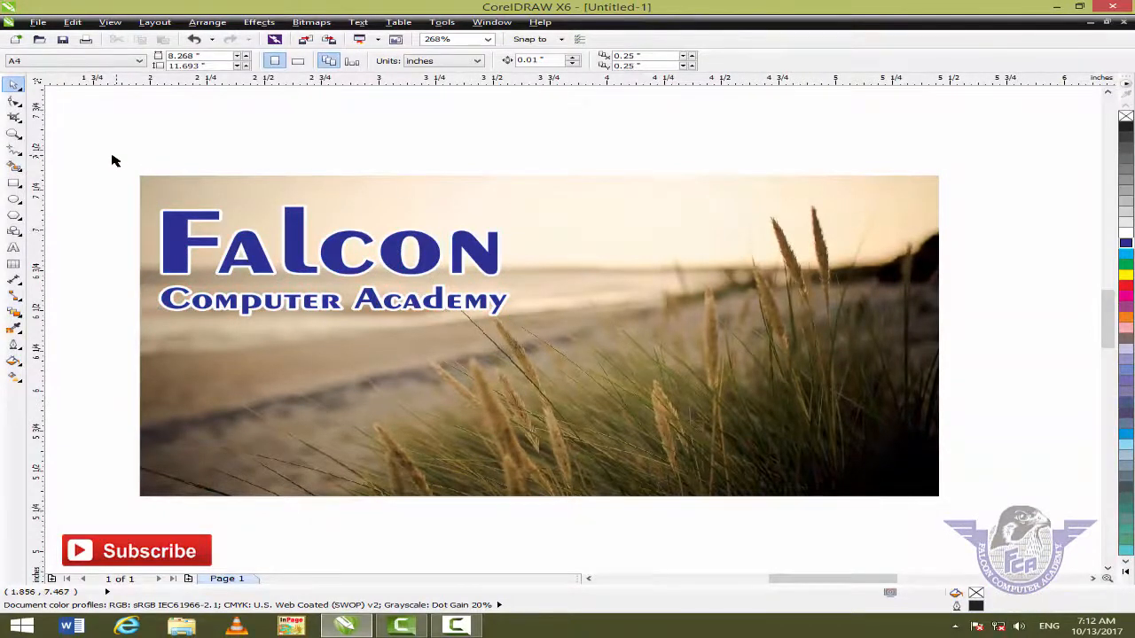
Select the beach photo together with both text lines and start exporting them
{"action": "left_click_drag", "start_coordinate": [104, 155], "coordinate": [1005, 526]}
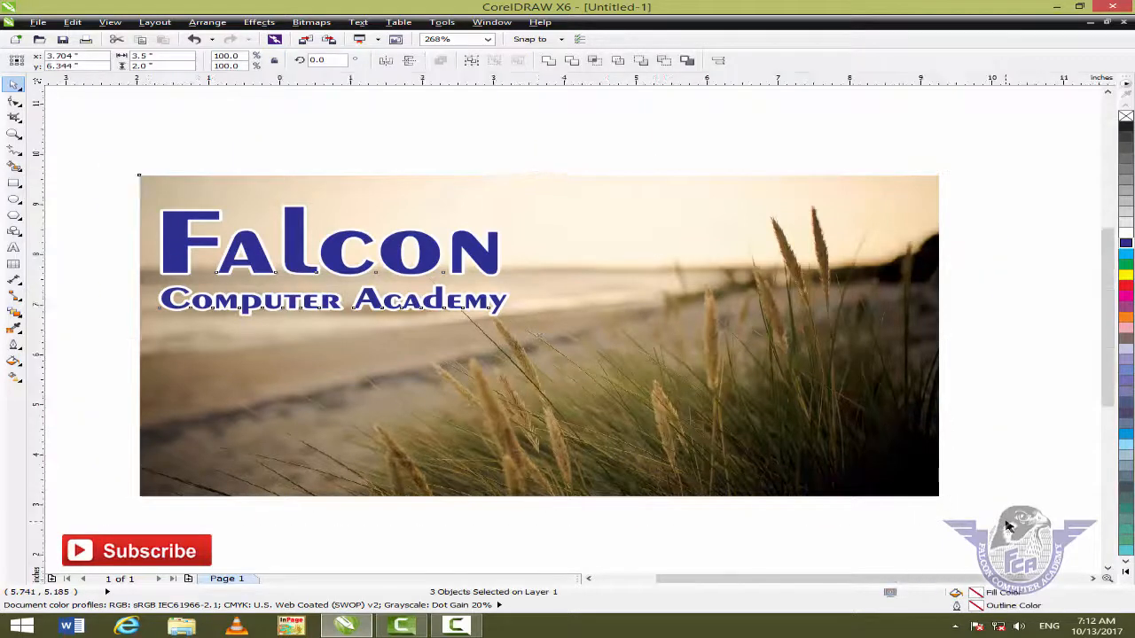
{"action": "key", "text": "F3"}
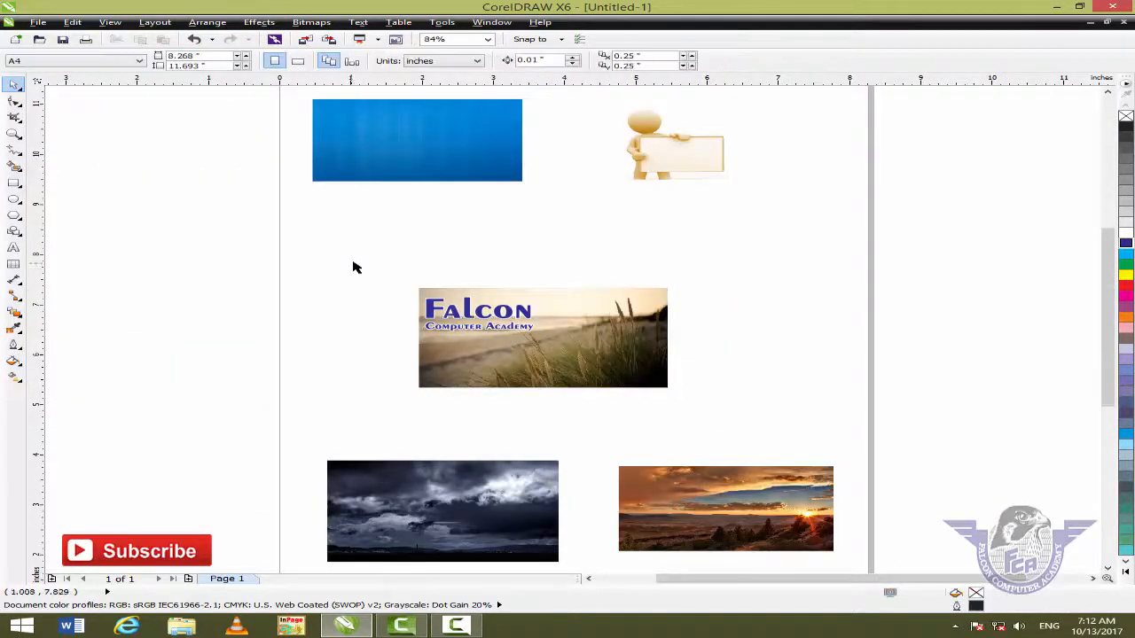
{"action": "left_click_drag", "start_coordinate": [352, 264], "coordinate": [718, 409]}
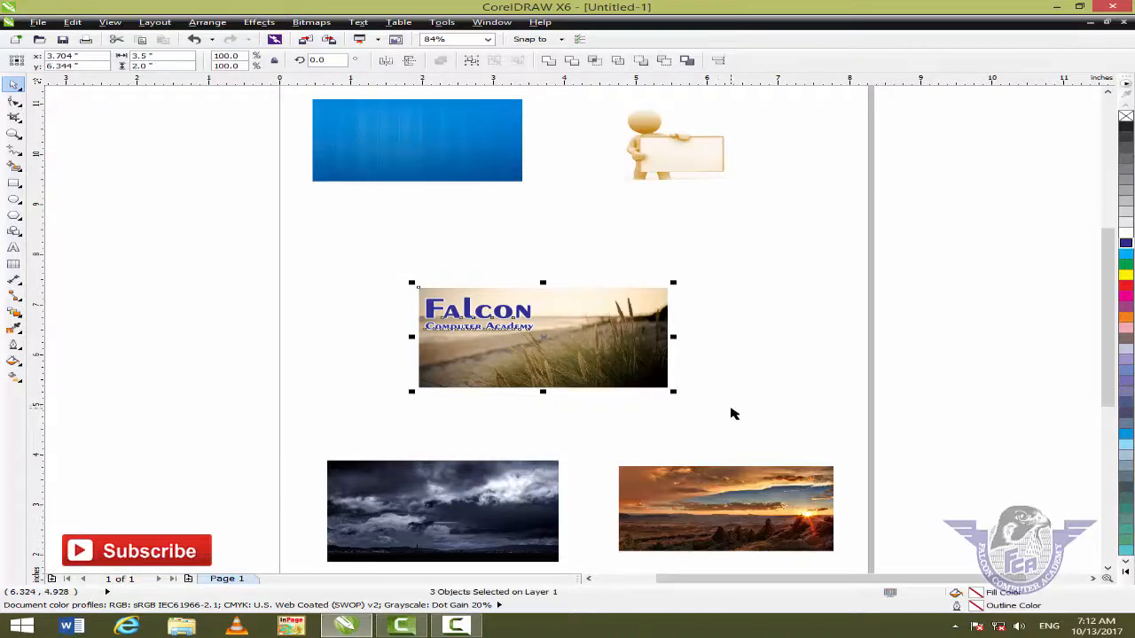
{"action": "key", "text": "shift+F2"}
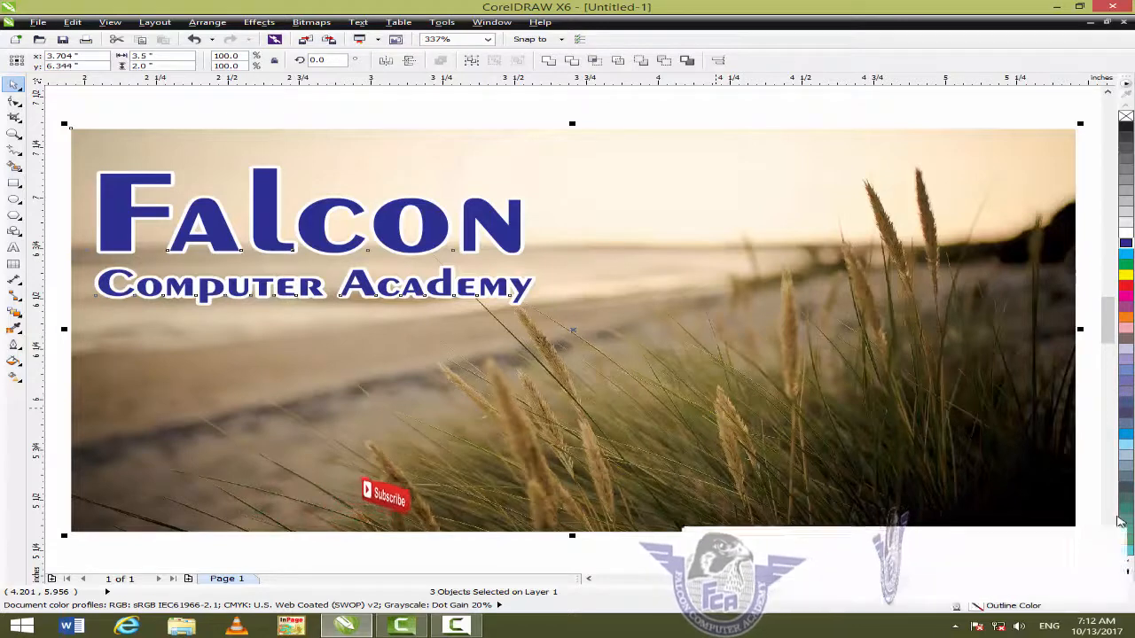
{"action": "key", "text": "ctrl+e"}
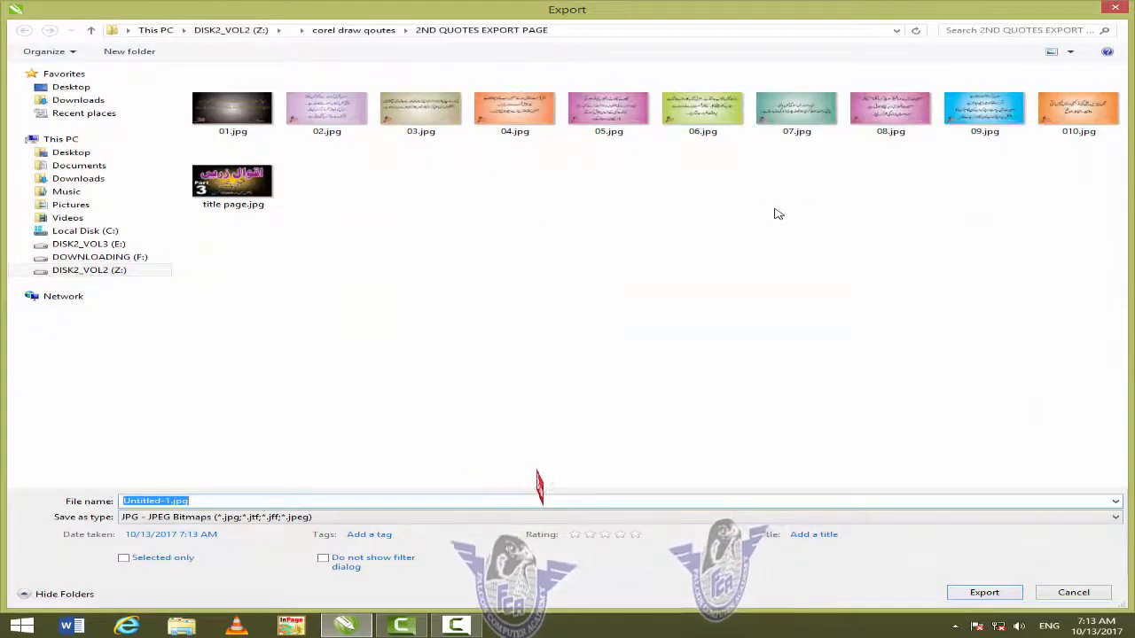
{"action": "key", "text": "Escape"}
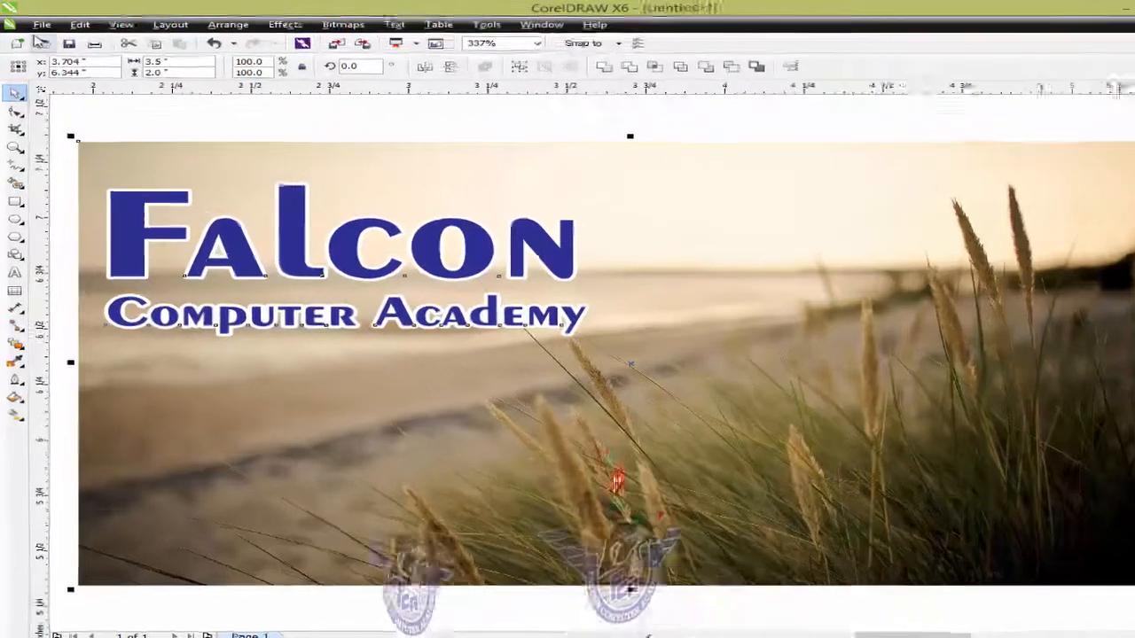
{"action": "left_click", "coordinate": [38, 22]}
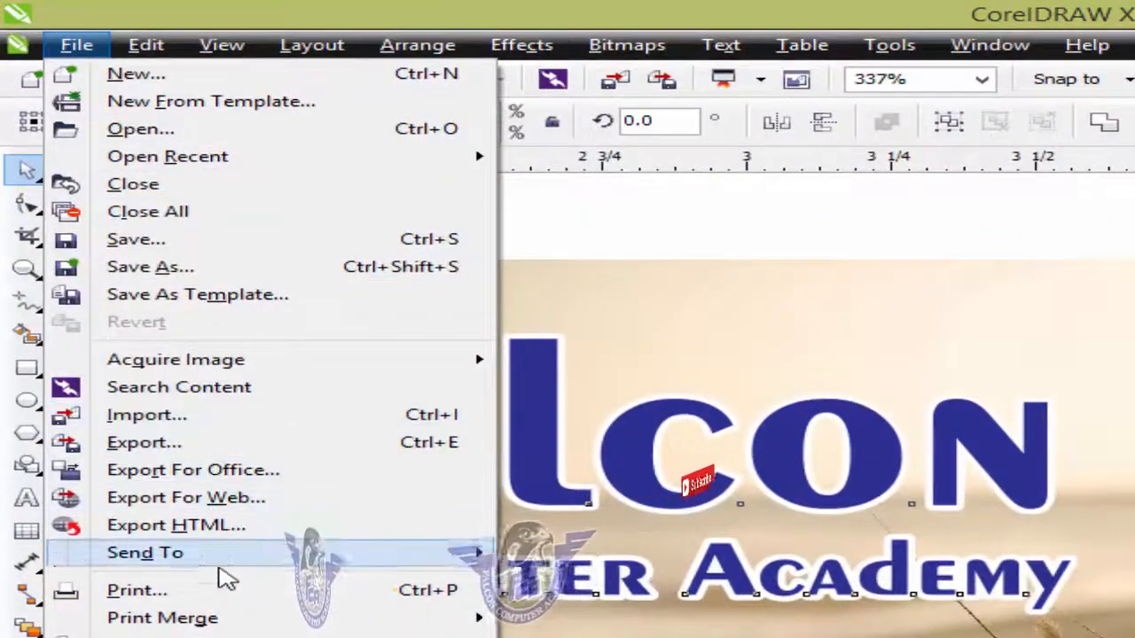
{"action": "left_click", "coordinate": [452, 449]}
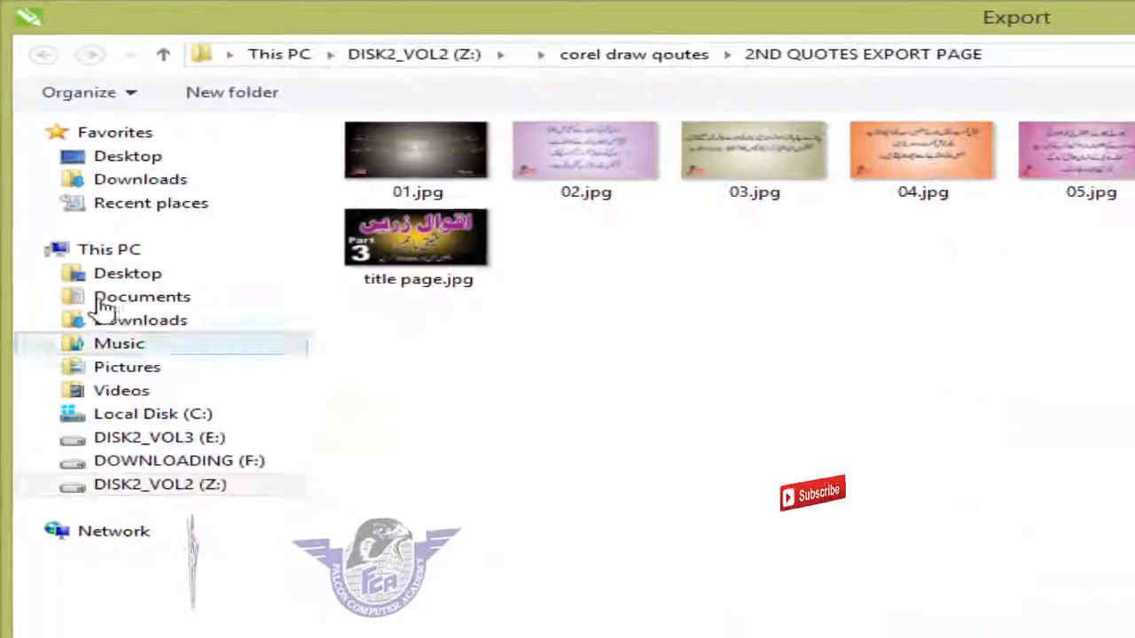
Set the export to save only the selected objects to the Desktop as a JPG named picture 123
{"action": "left_click", "coordinate": [156, 439]}
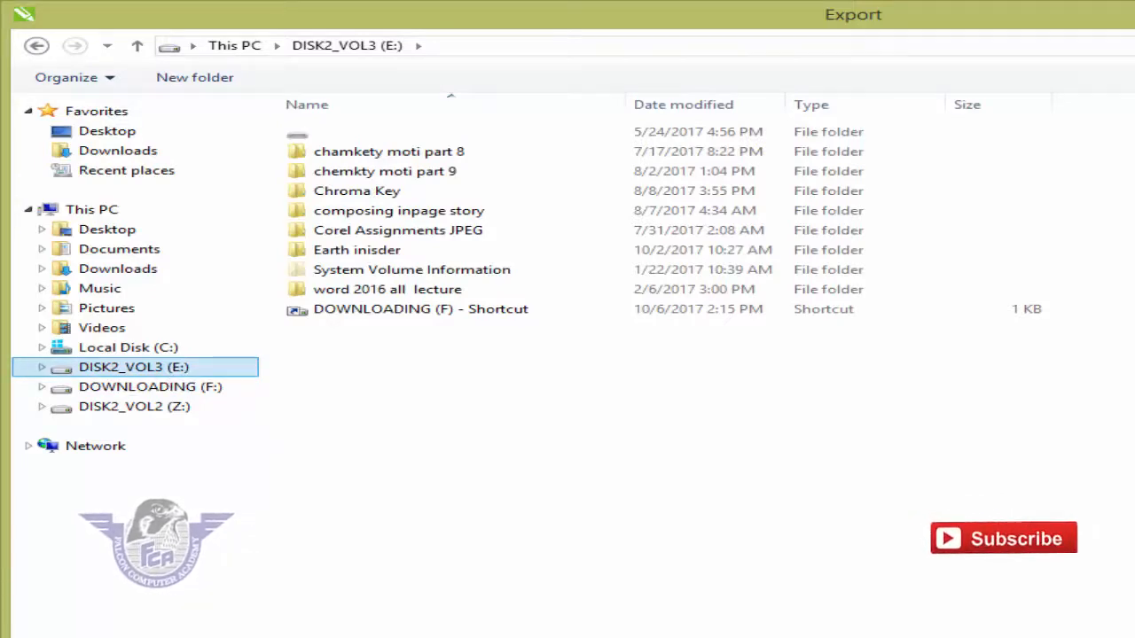
{"action": "left_click", "coordinate": [90, 133]}
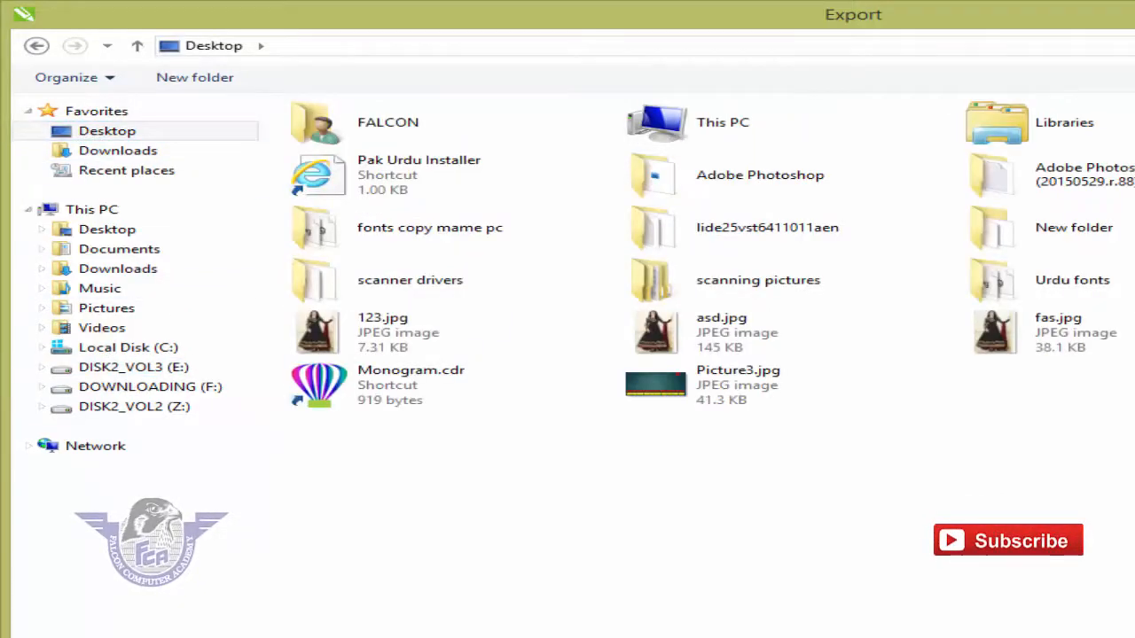
{"action": "type", "text": "pict"}
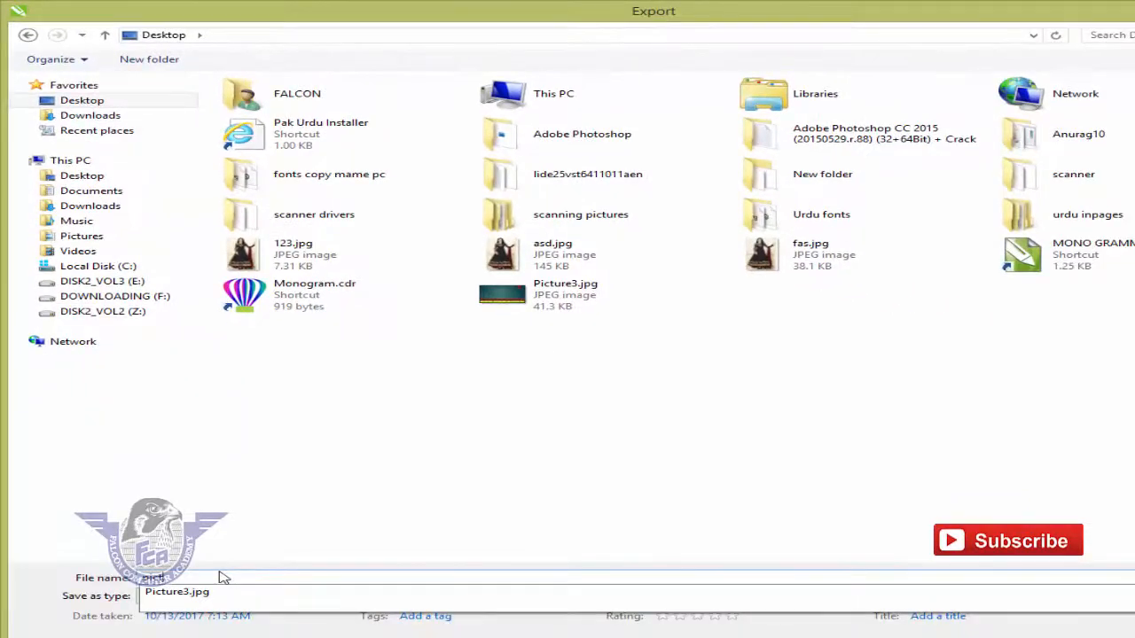
{"action": "type", "text": "ure.jp"}
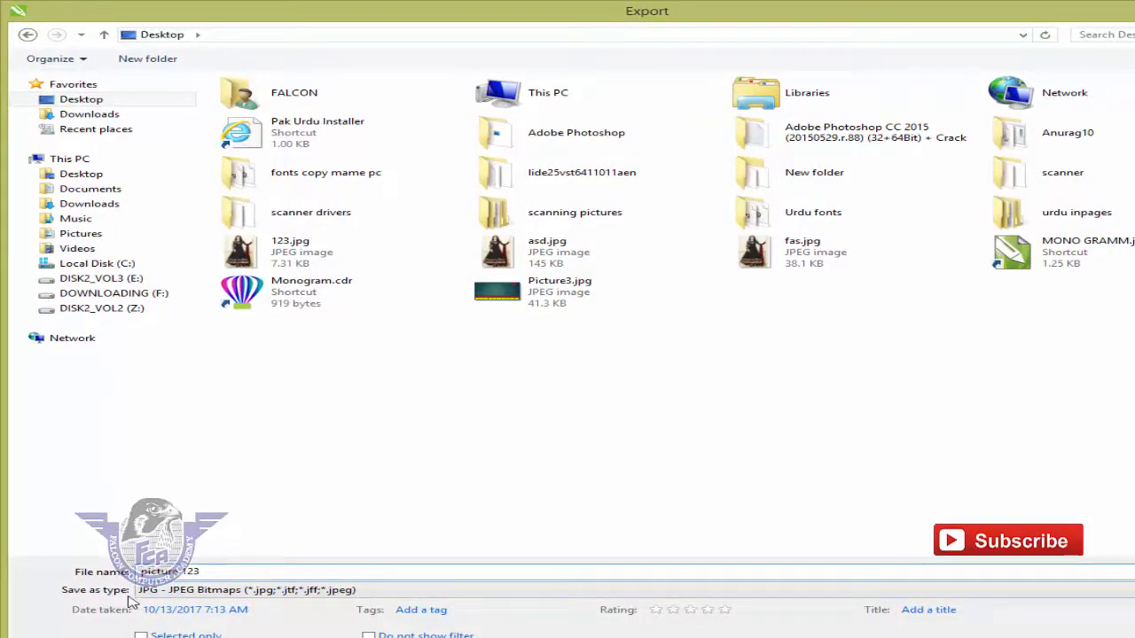
{"action": "left_click", "coordinate": [163, 591]}
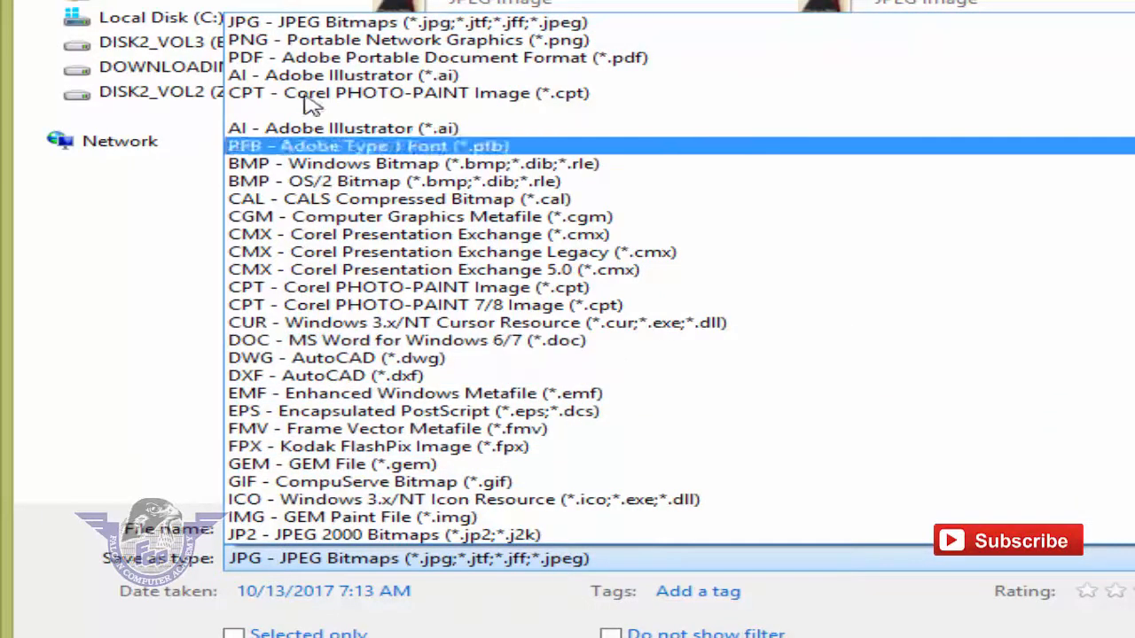
{"action": "left_click", "coordinate": [372, 23]}
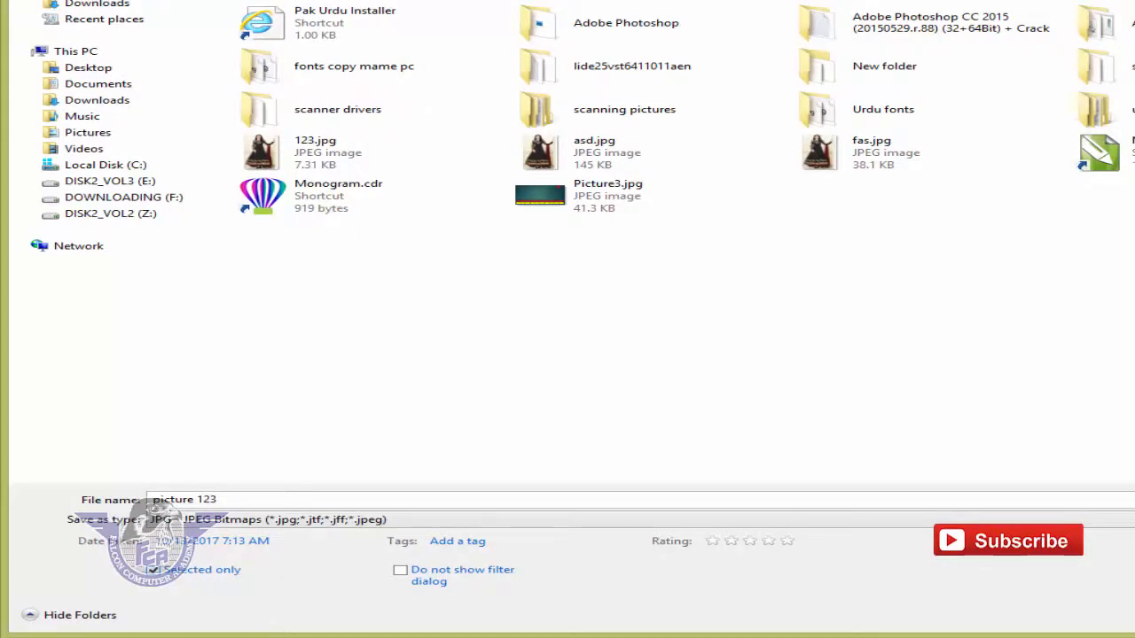
{"action": "key", "text": "Return"}
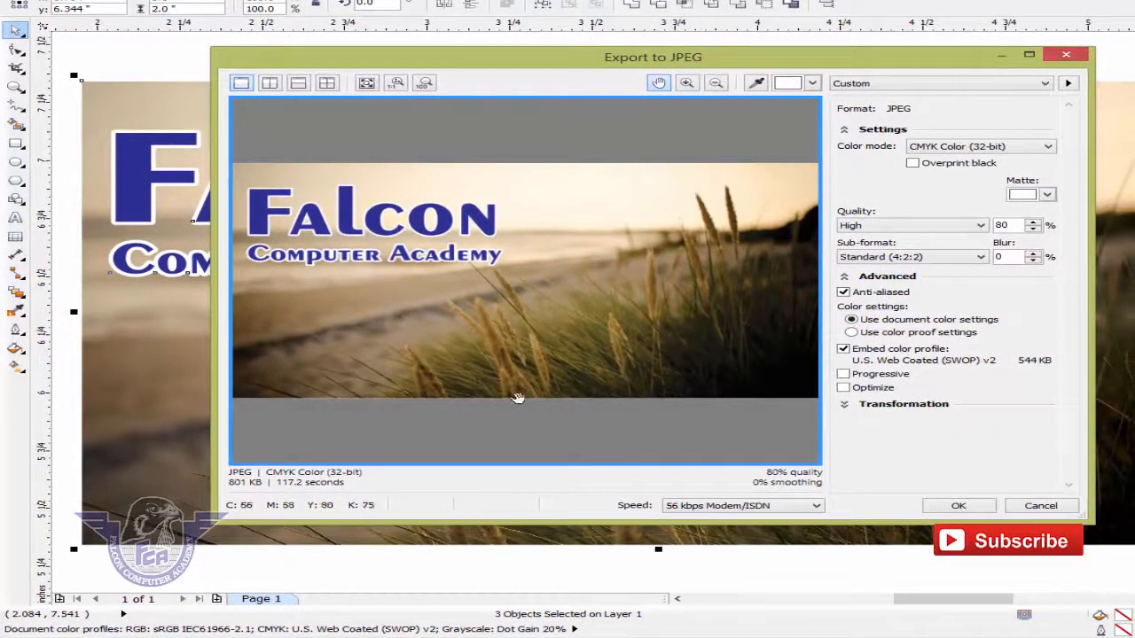
Choose High quality for the JPEG at 80% and finish the export
{"action": "left_click", "coordinate": [947, 227]}
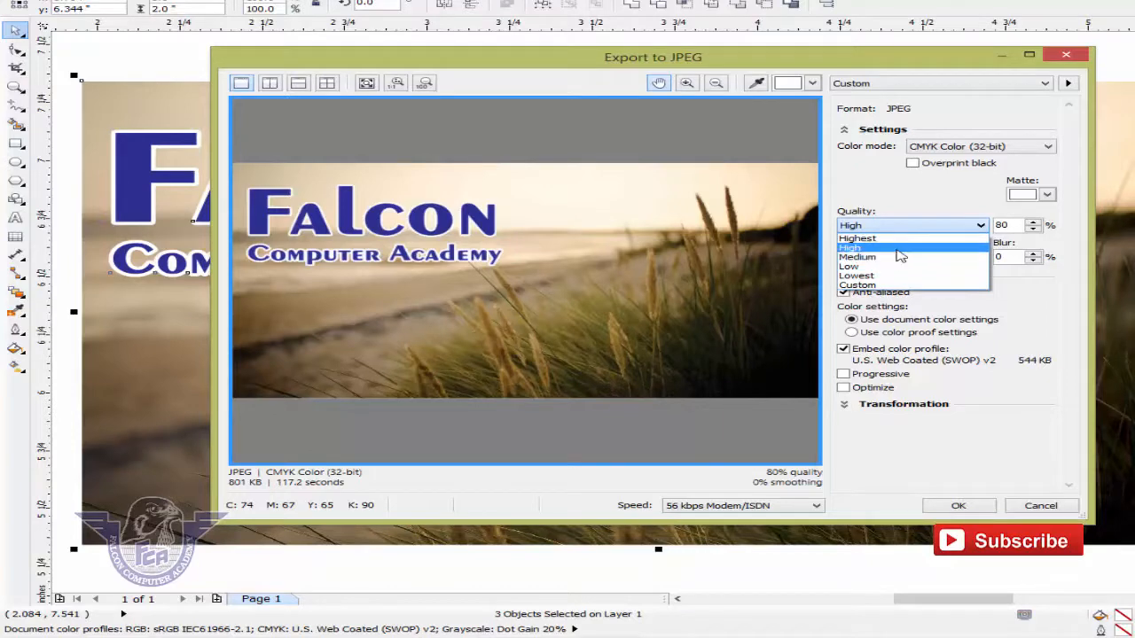
{"action": "left_click", "coordinate": [894, 247]}
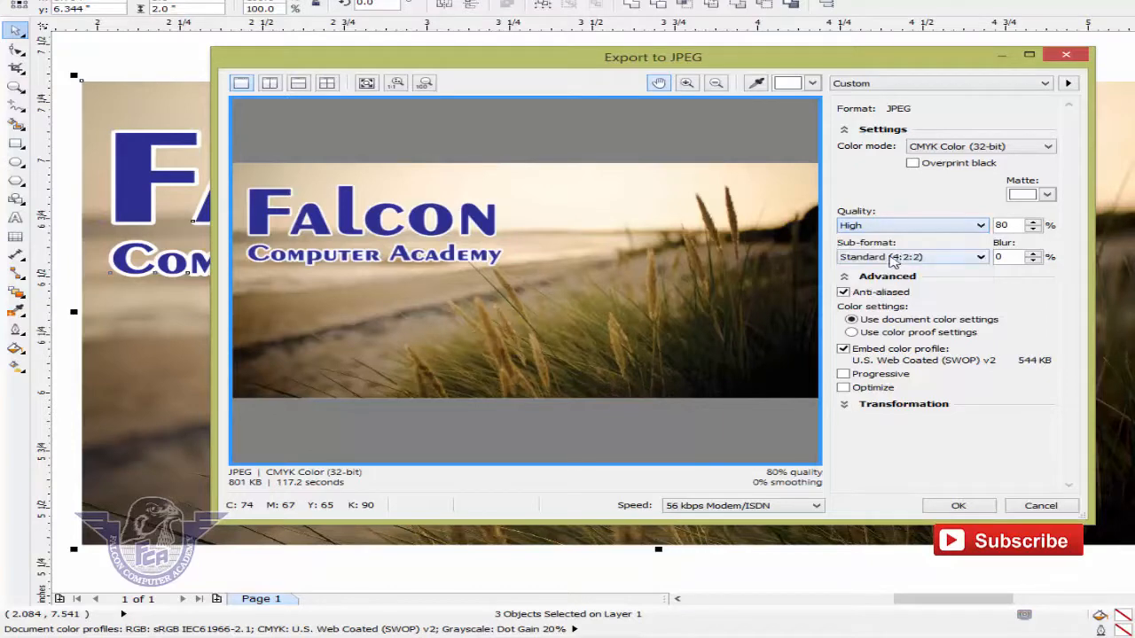
{"action": "left_click", "coordinate": [956, 506]}
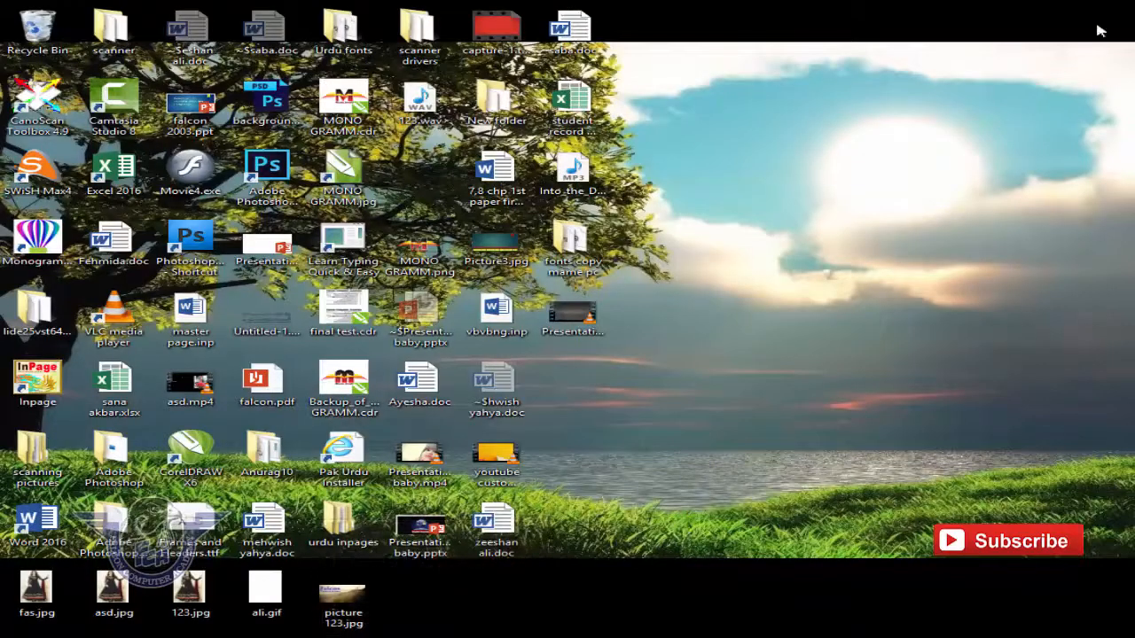
Open the exported picture 123.jpg from the Windows desktop in the image viewer to check it
{"action": "left_click", "coordinate": [501, 481]}
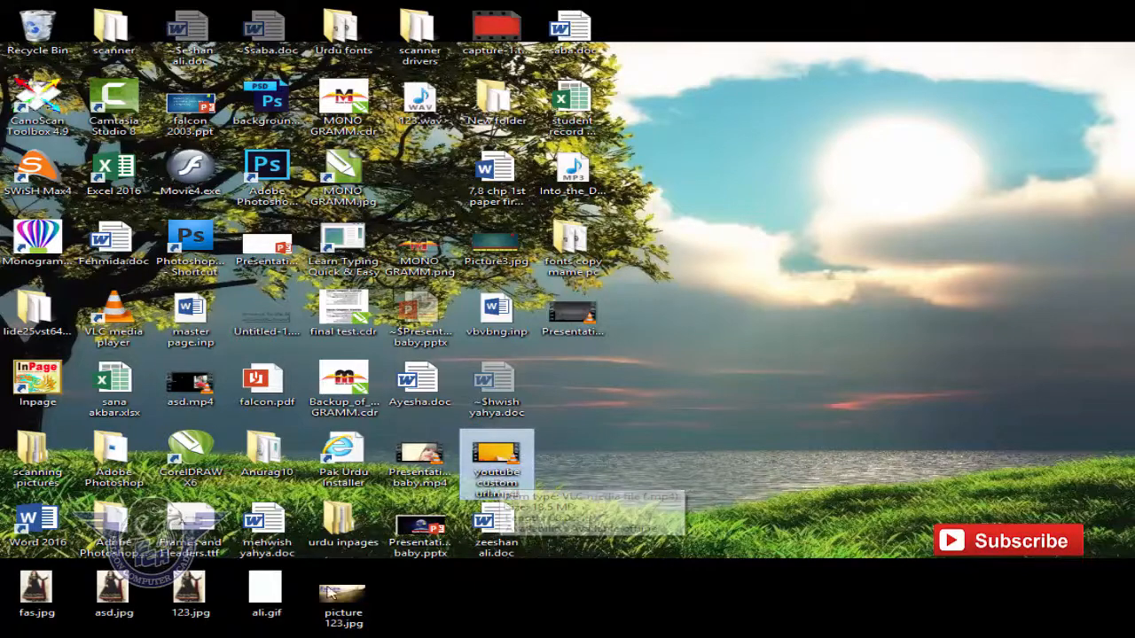
{"action": "left_click", "coordinate": [341, 608]}
{"action": "double_click", "coordinate": [343, 602]}
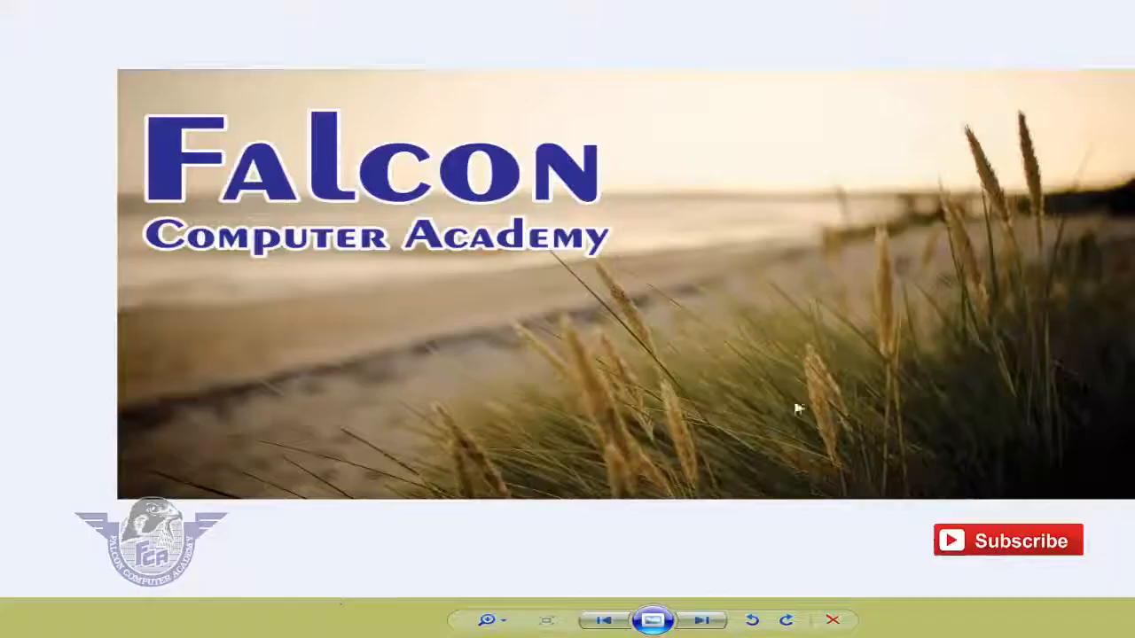